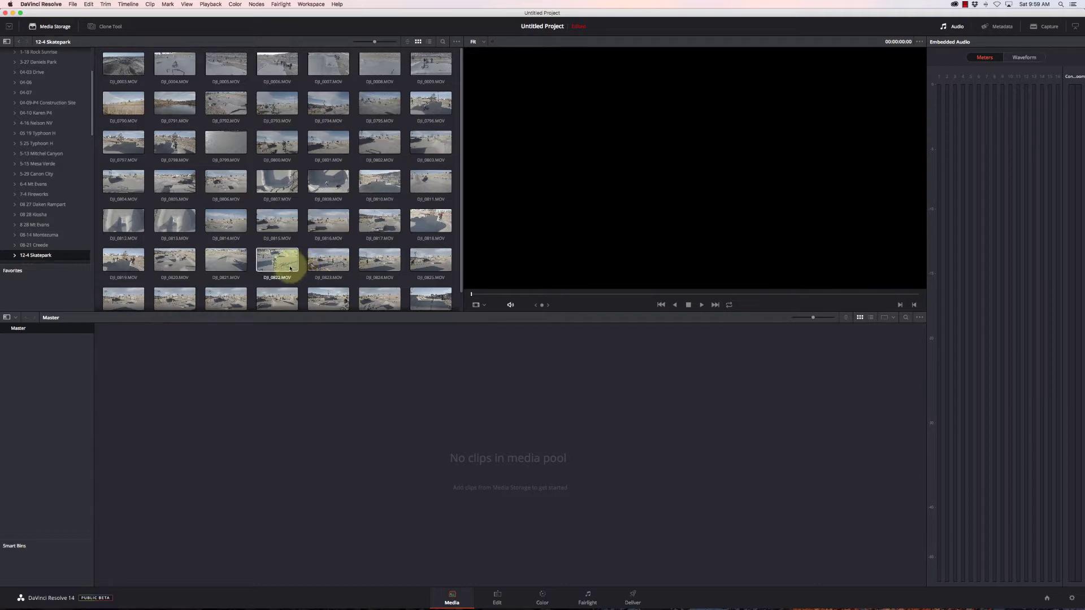
Step: Preview clips DJI_0823, DJI_0815, DJI_0814 and DJI_0824, finishing back on DJI_0815.MOV
click(315, 263)
click(279, 225)
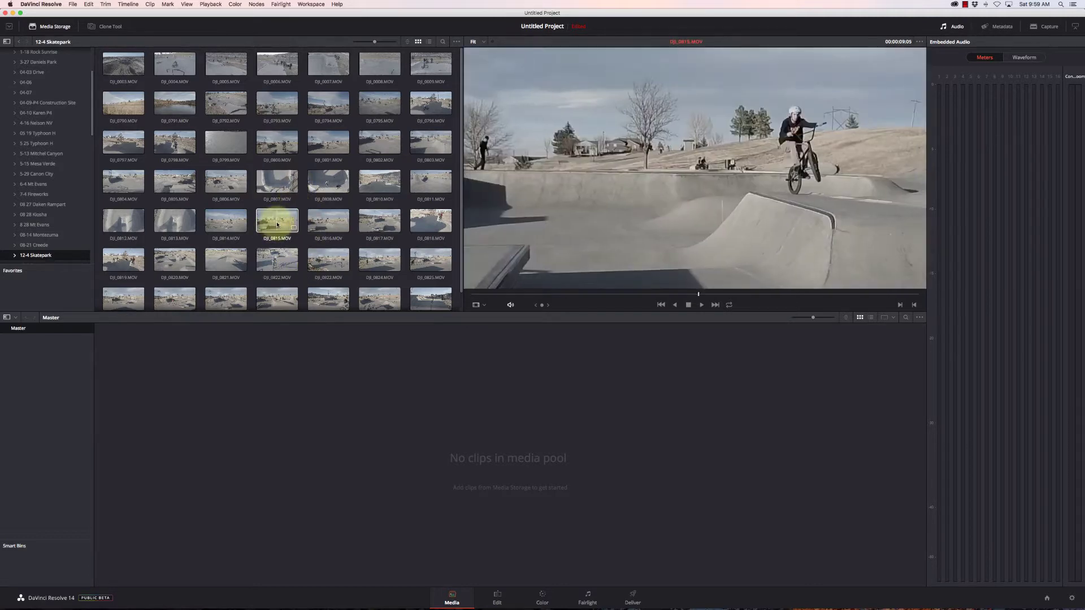
click(224, 220)
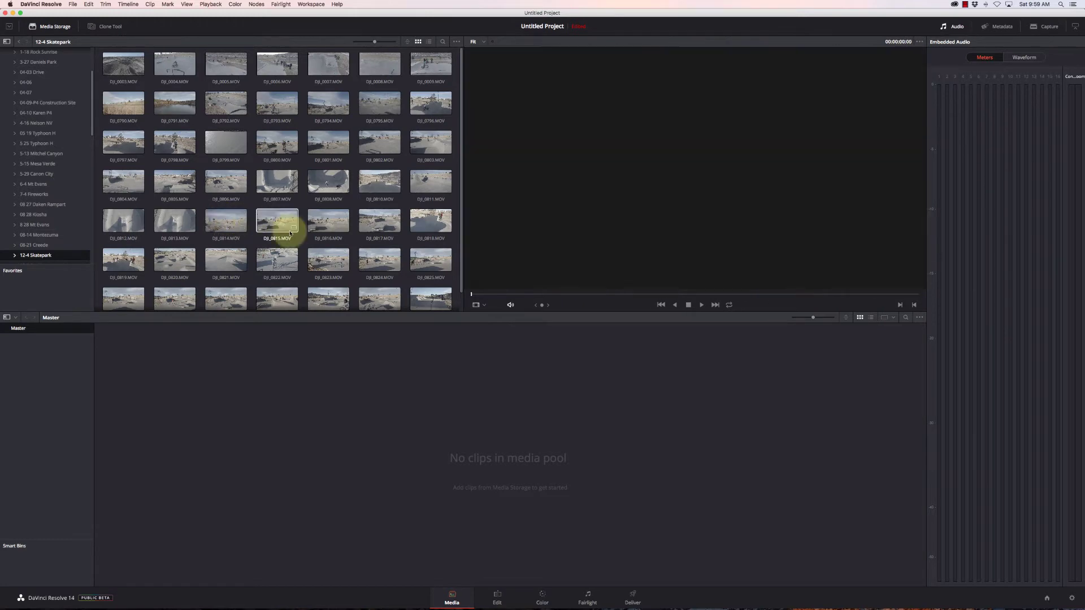
click(362, 255)
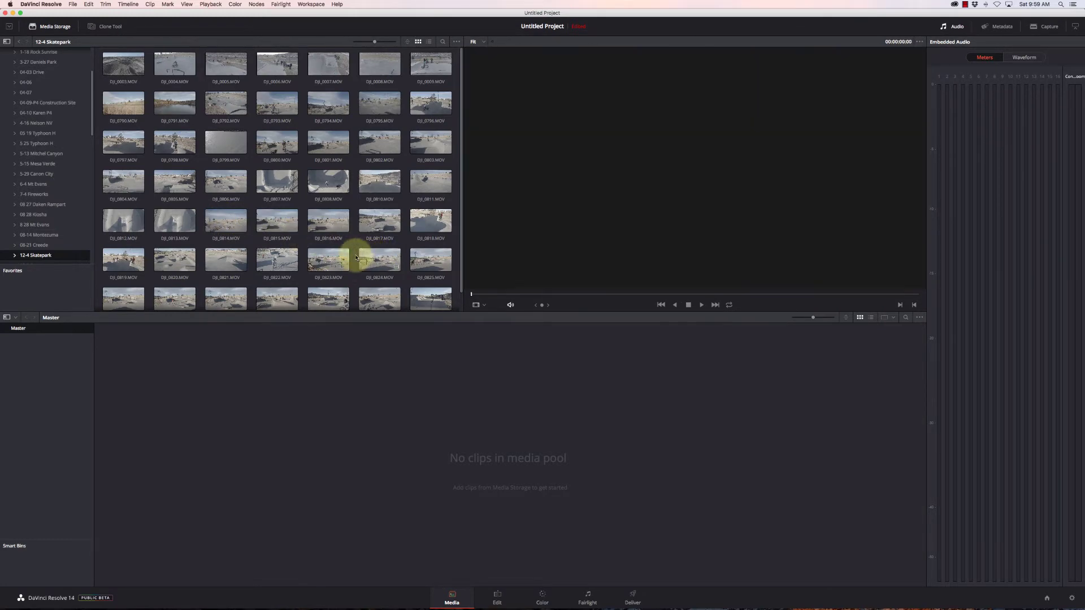
click(293, 215)
Step: Select all the 12-4 Skatepark clips, drop them into the Media Pool, and go to the Edit page
key(super+a)
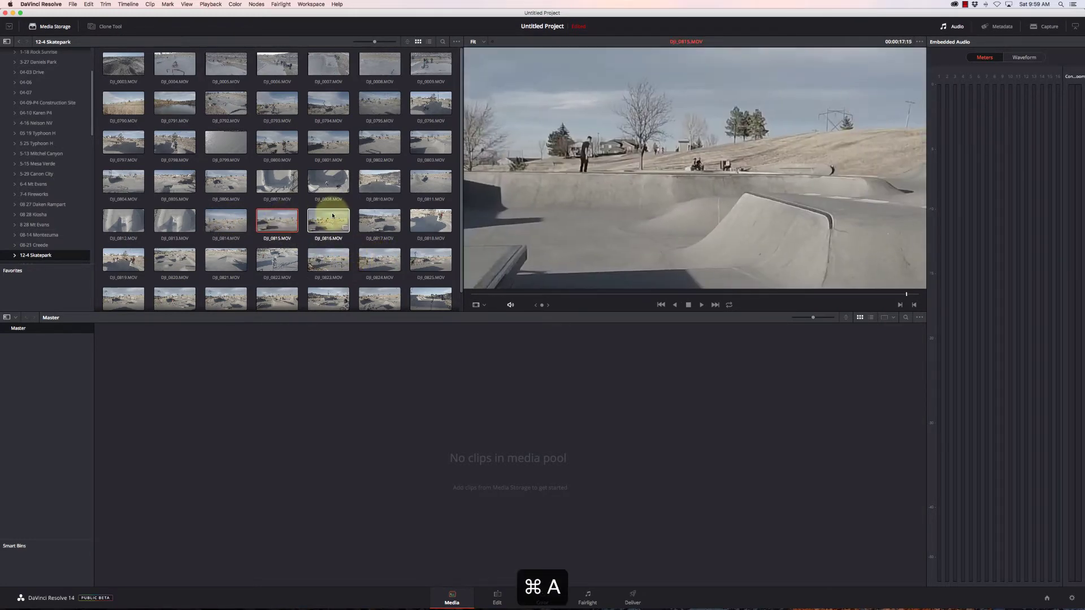
drag(272, 215, 506, 471)
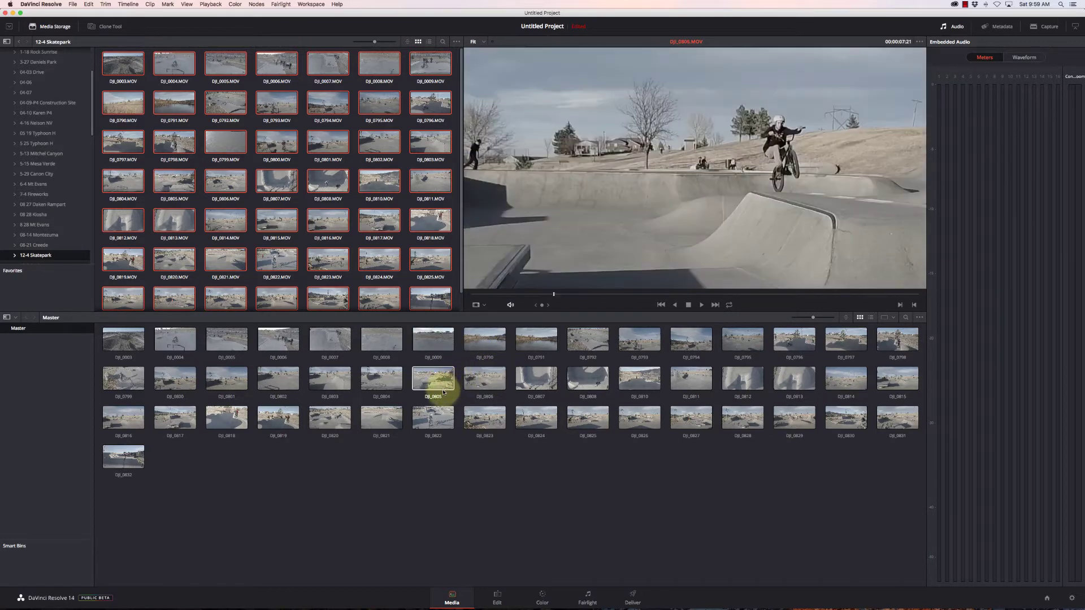
click(497, 599)
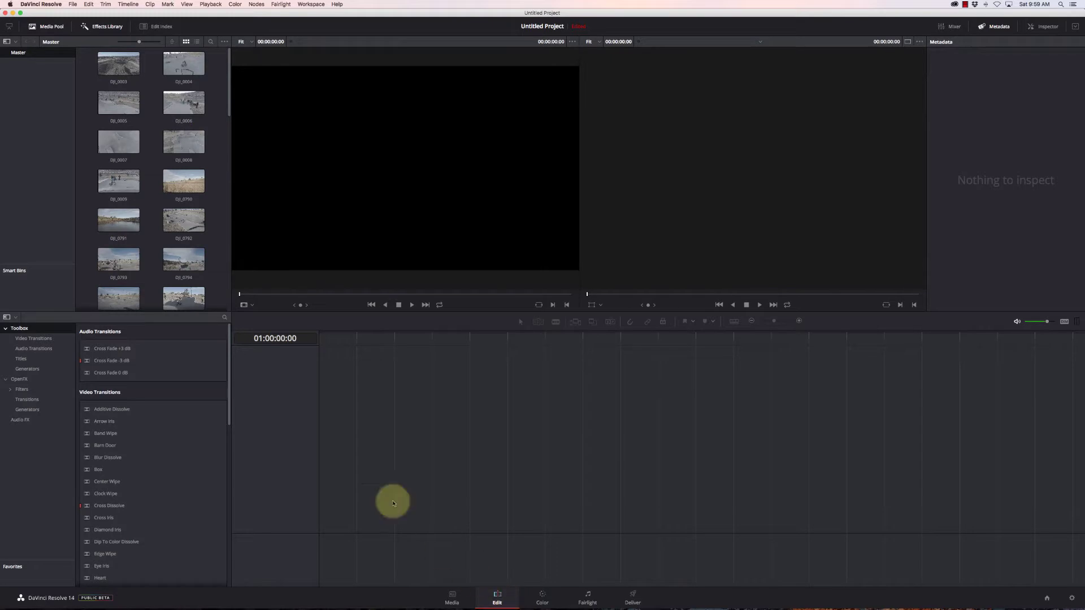
Step: Preview clips DJI_0003 through DJI_0794 in the source viewer, scrubbing DJI_0009 and DJI_0793
click(110, 62)
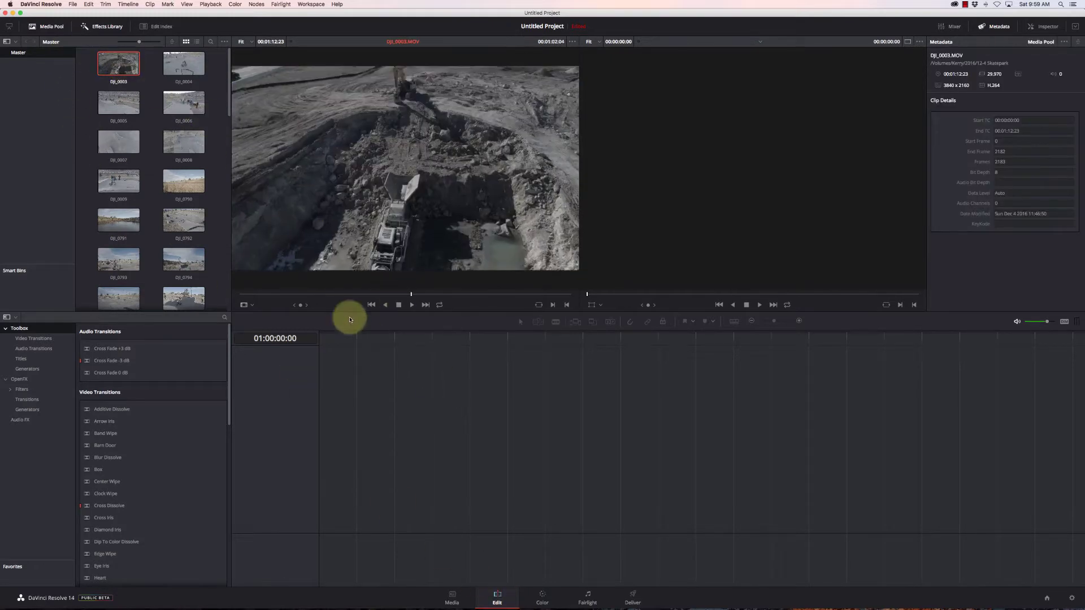
click(123, 113)
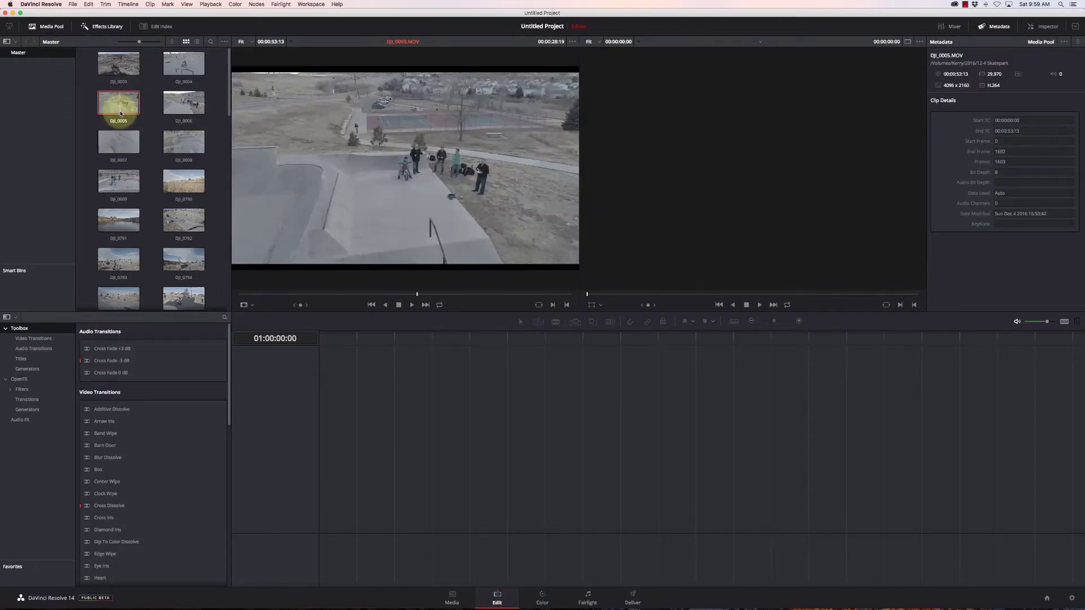
click(120, 142)
click(120, 180)
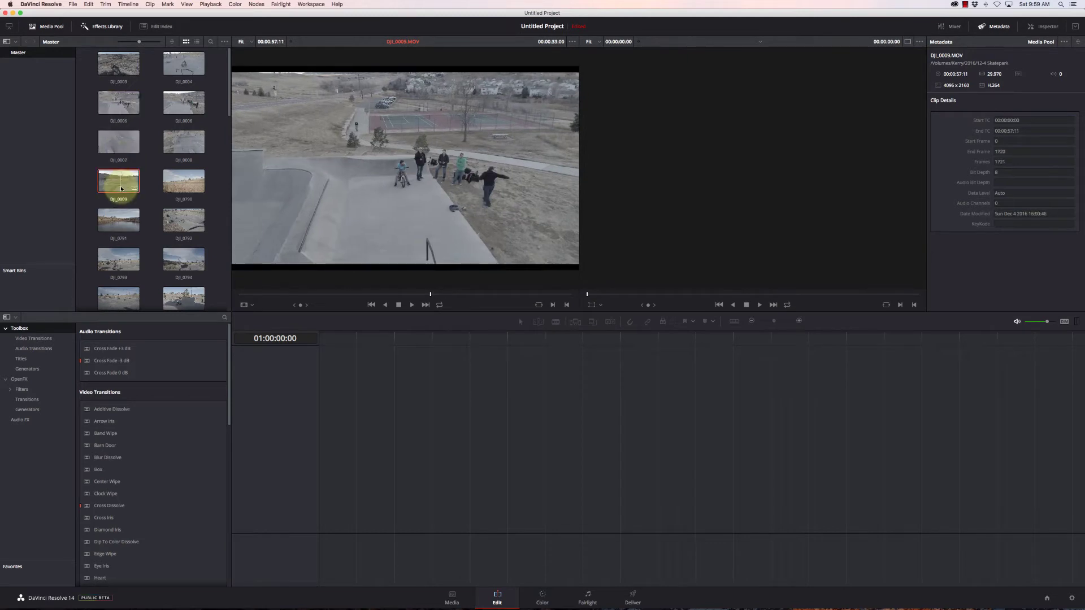
drag(254, 294, 416, 305)
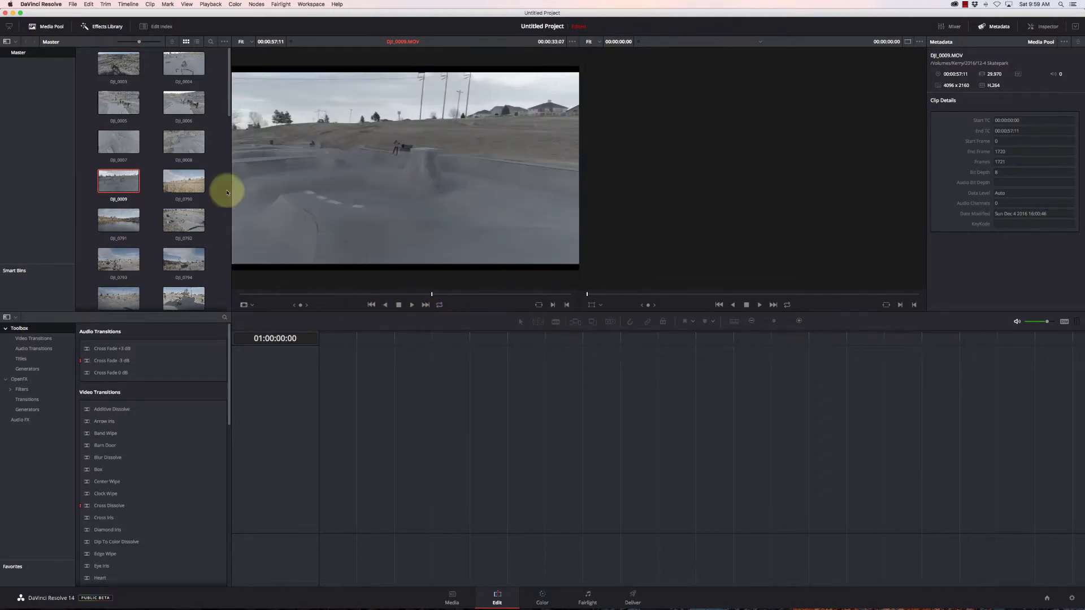
click(185, 185)
click(178, 220)
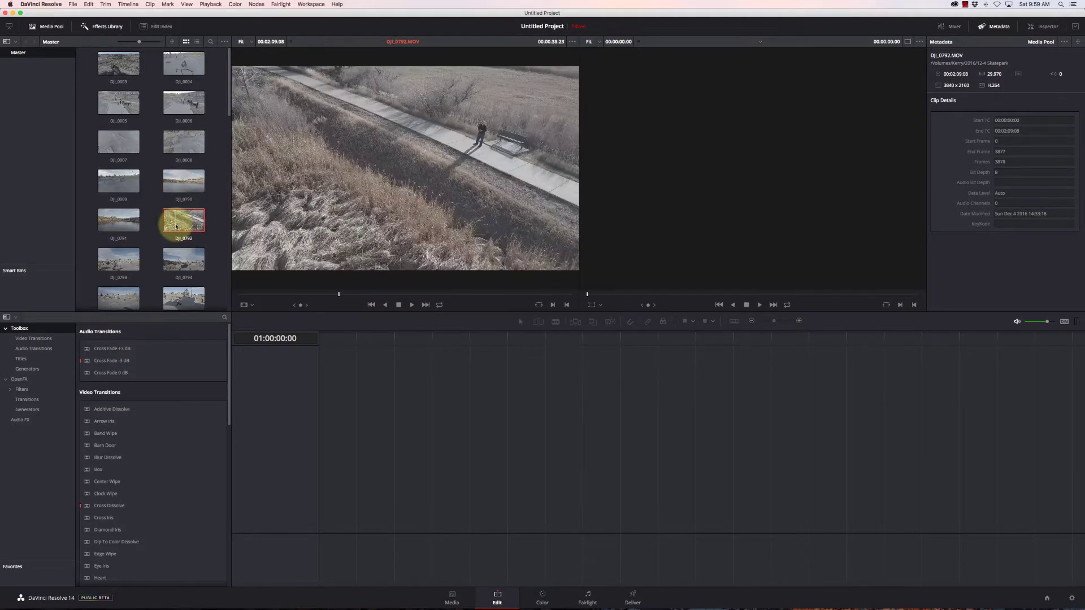
click(121, 255)
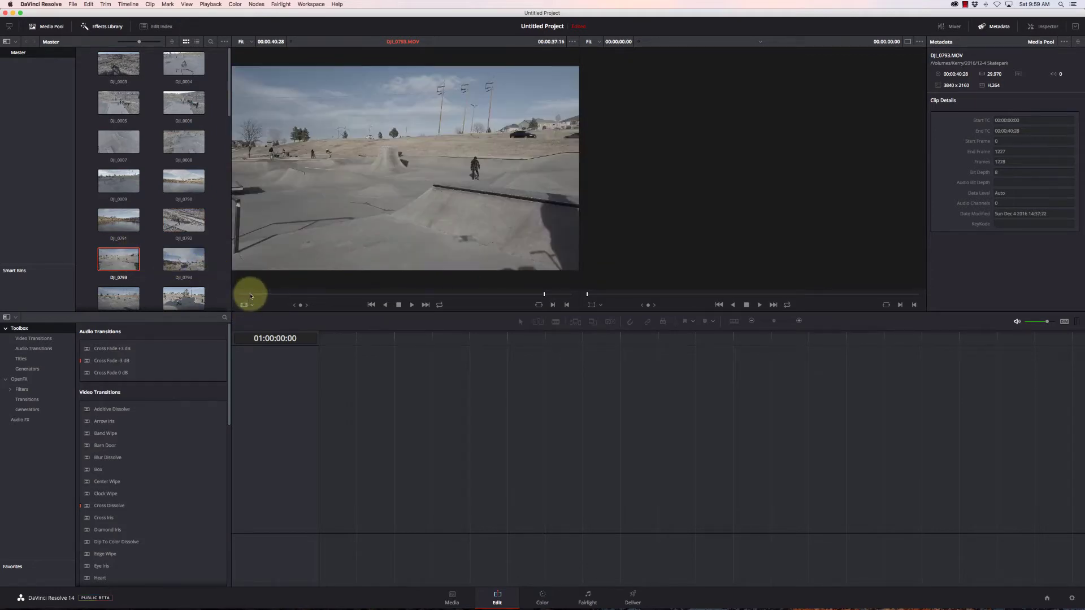
drag(250, 296, 395, 305)
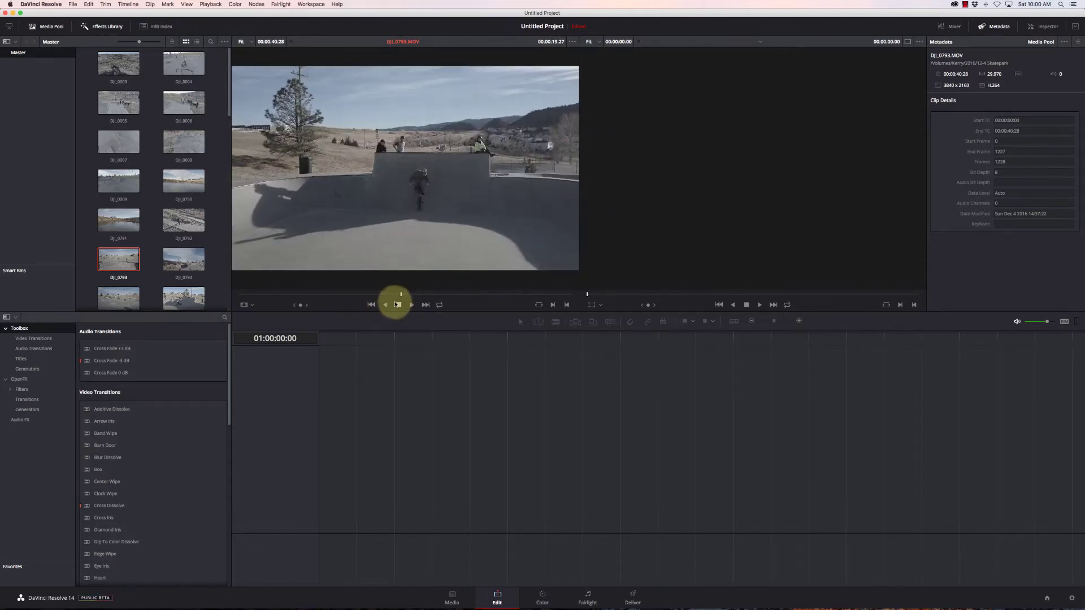
click(181, 270)
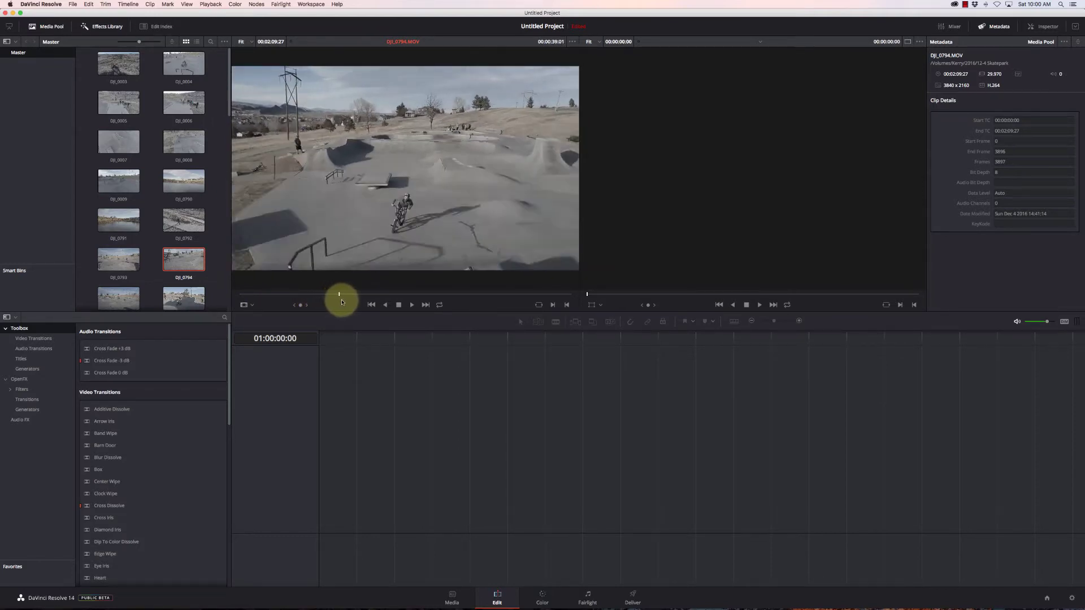
Step: Load DJI_0795 and scrub to the frame where the rider is mid-air
click(117, 296)
click(285, 294)
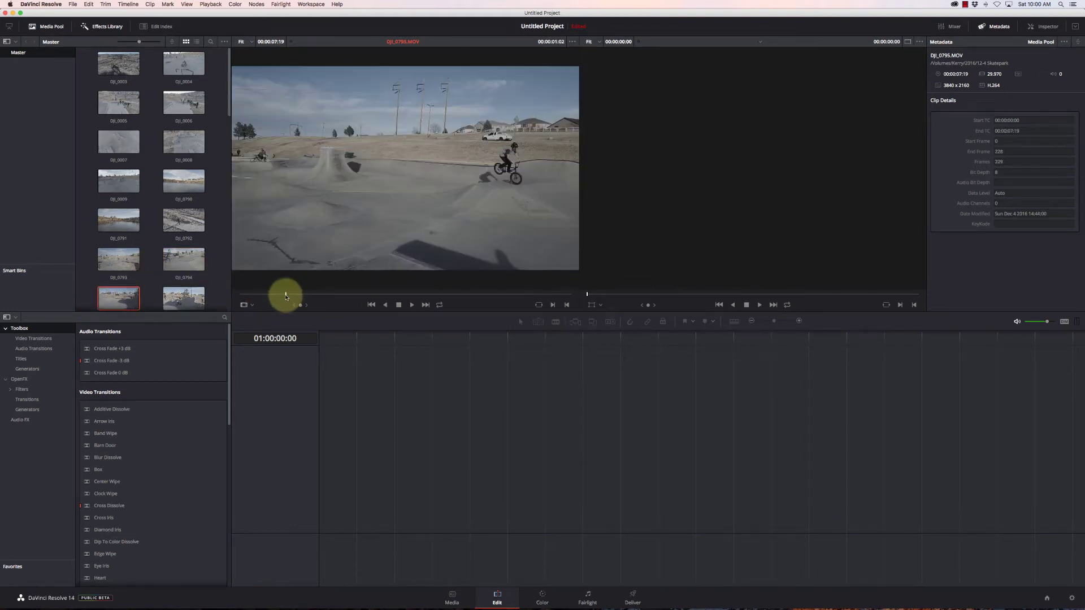
drag(275, 297, 348, 301)
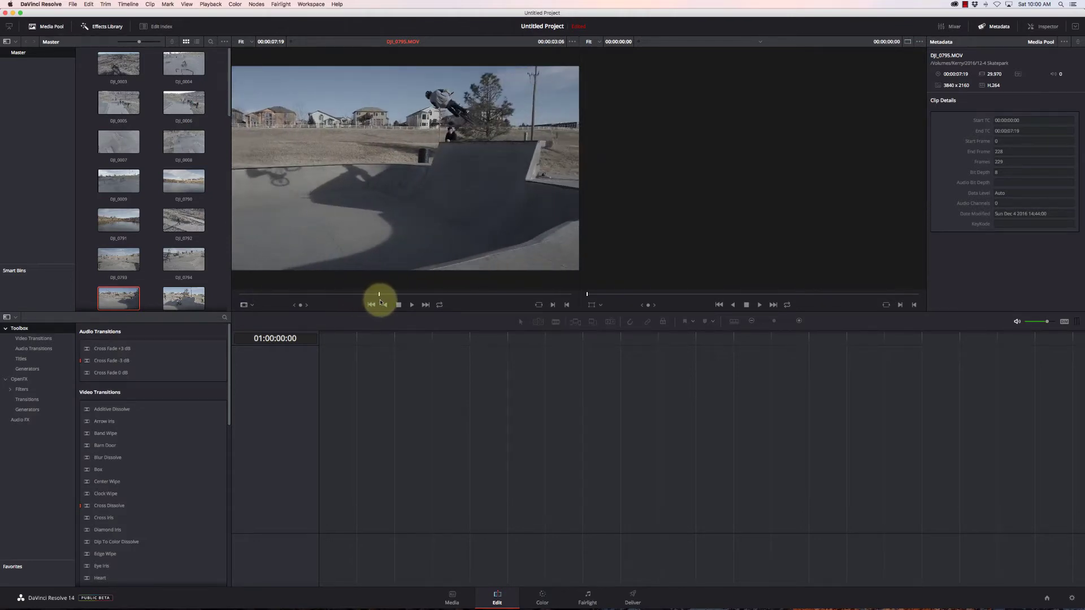
click(408, 305)
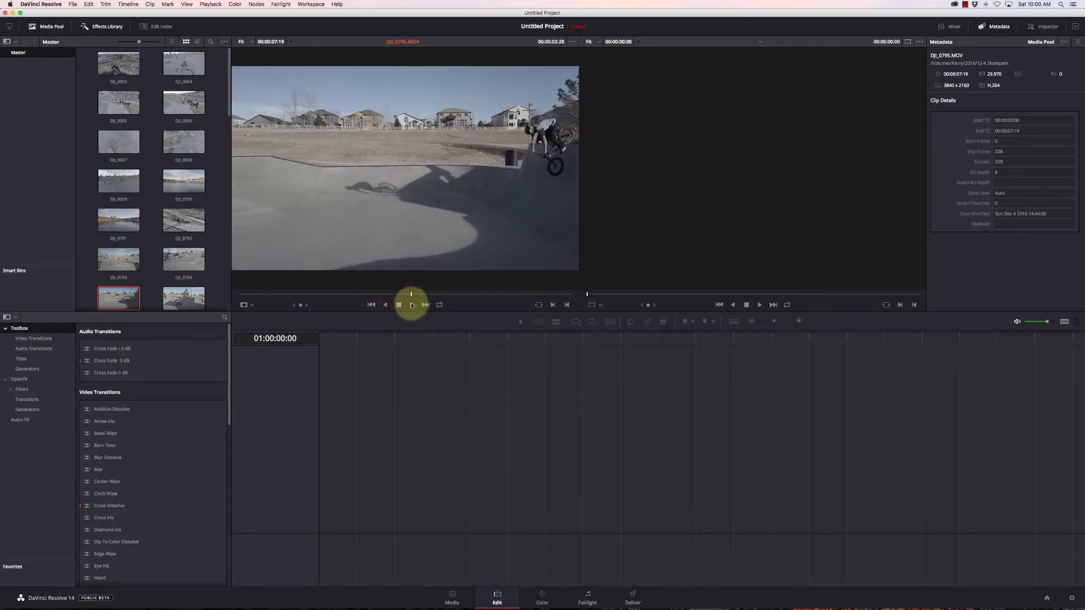
drag(420, 305, 249, 295)
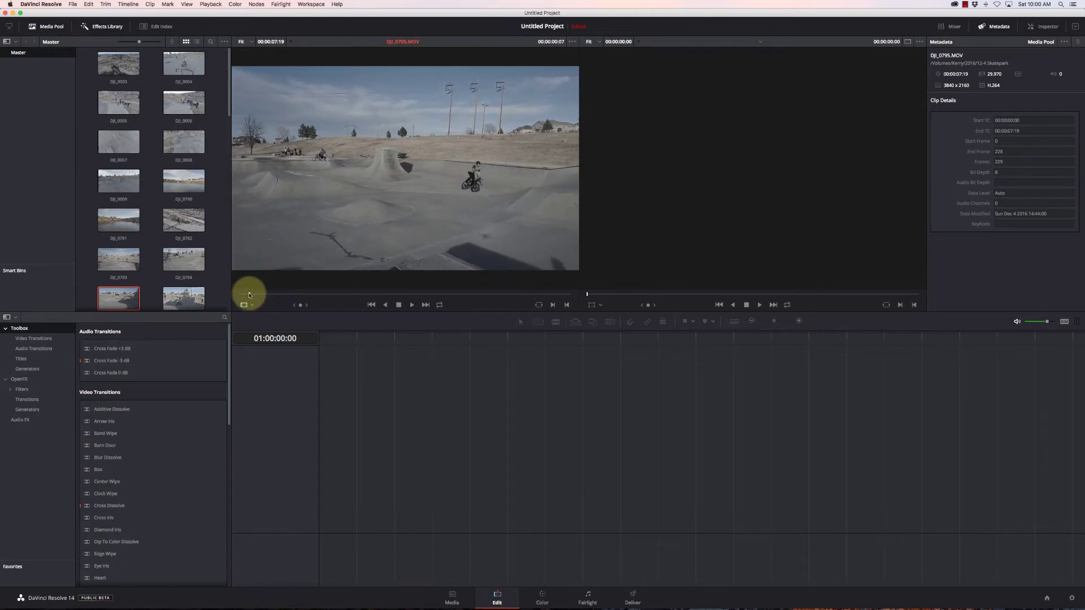
Step: Mark an in point on DJI_0795, place it on new Timeline 1, and zoom until it fills the view
key(i)
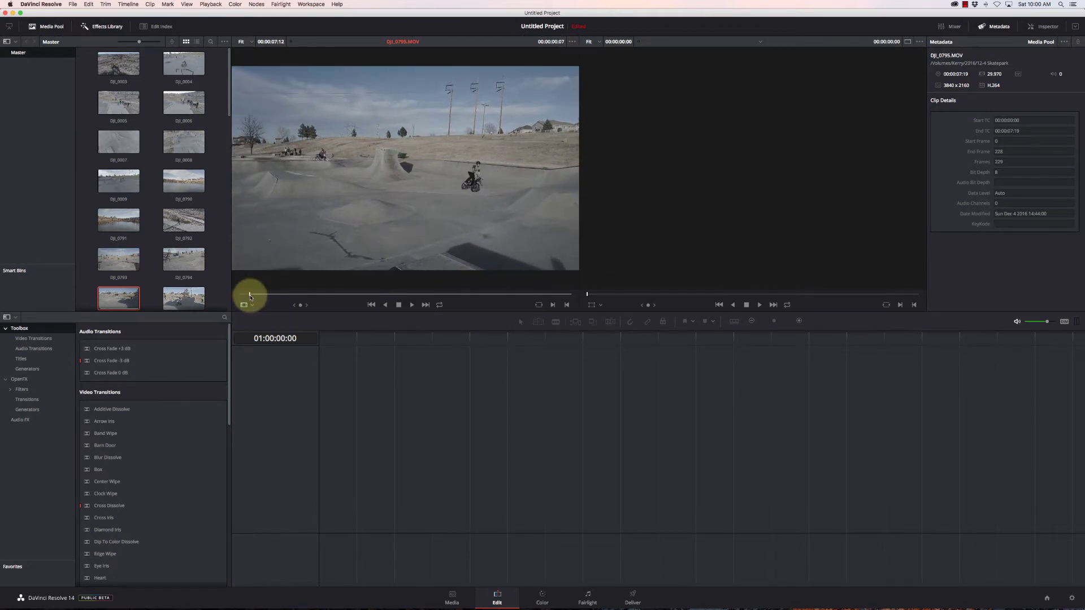
drag(250, 296, 442, 310)
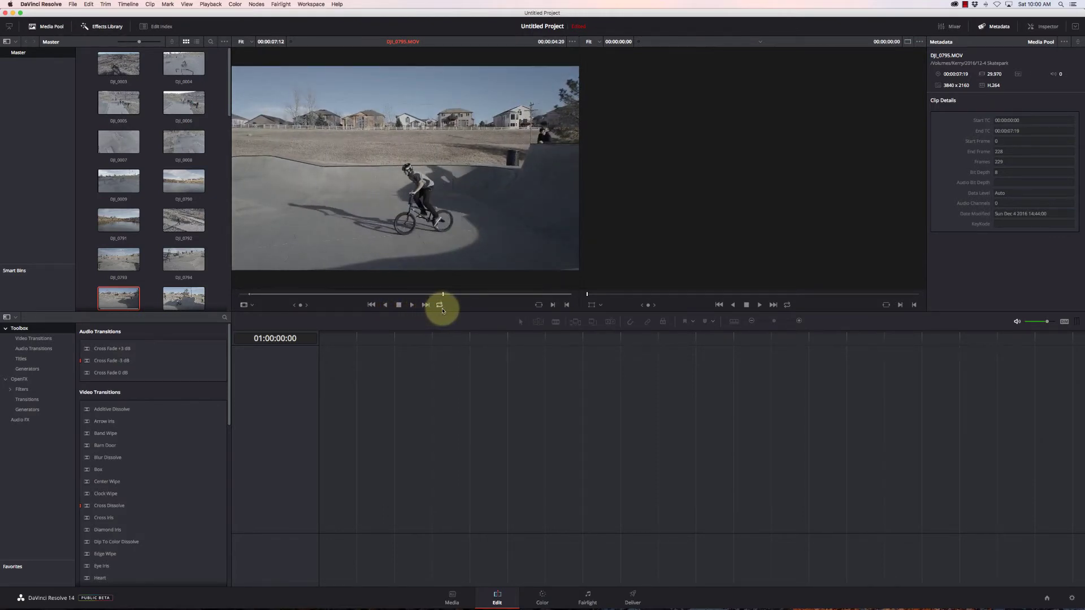
drag(420, 215, 321, 509)
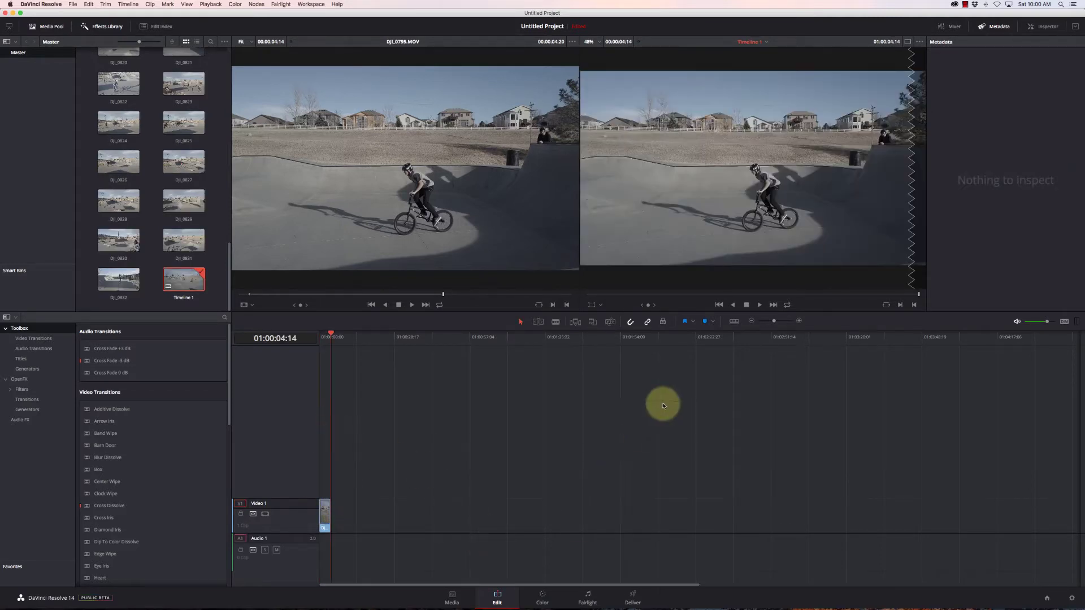
click(799, 321)
click(799, 321)
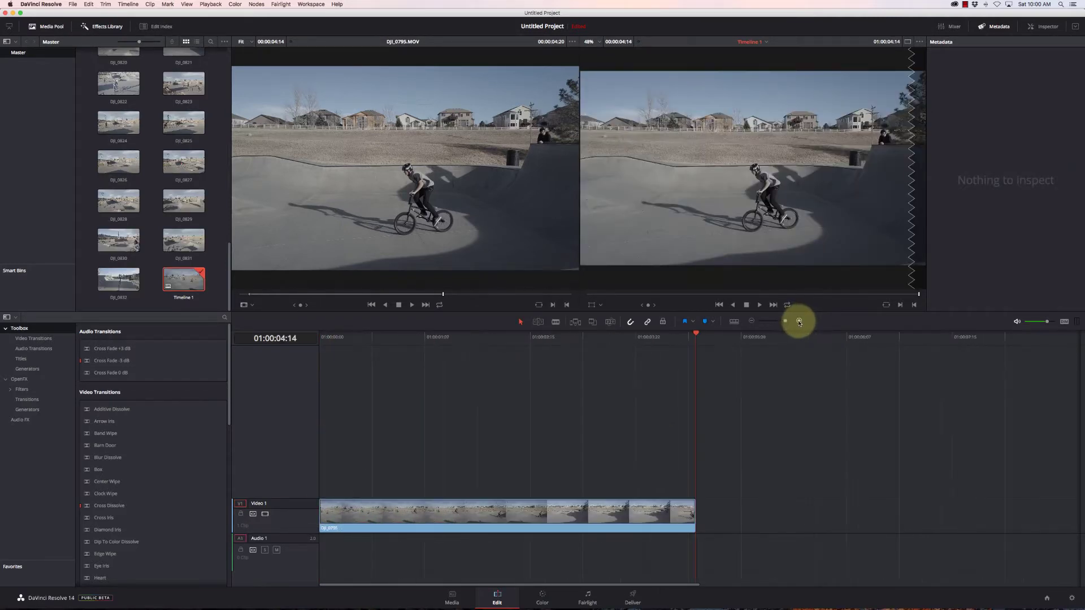
scroll(547, 430, right, 2)
Step: On the Color page, apply a K-Luts 3D LUT to node 01
click(540, 597)
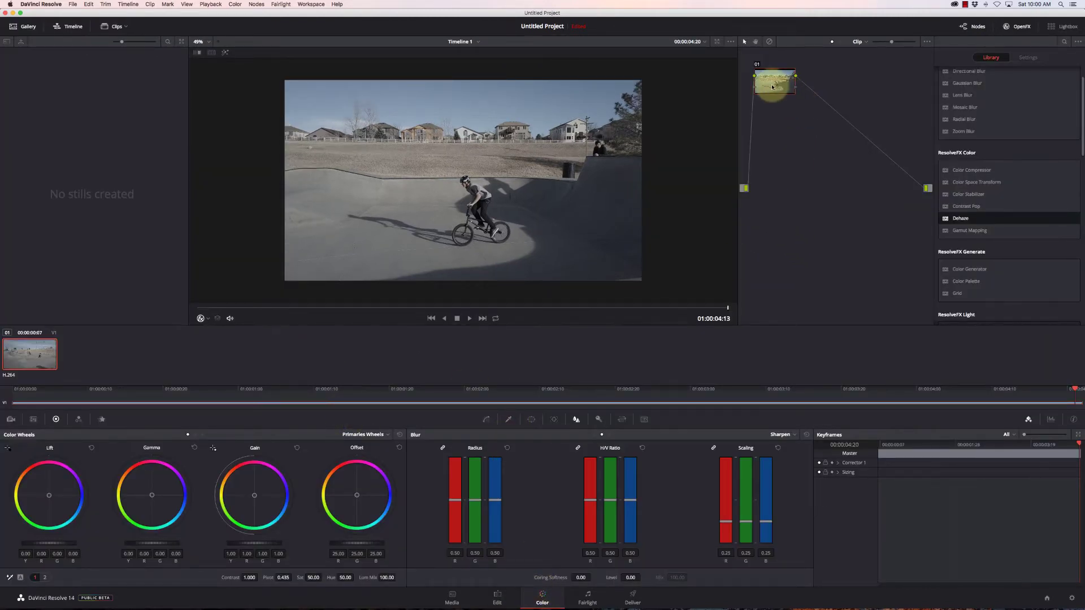
right_click(772, 85)
mouse_move(791, 169)
mouse_move(856, 238)
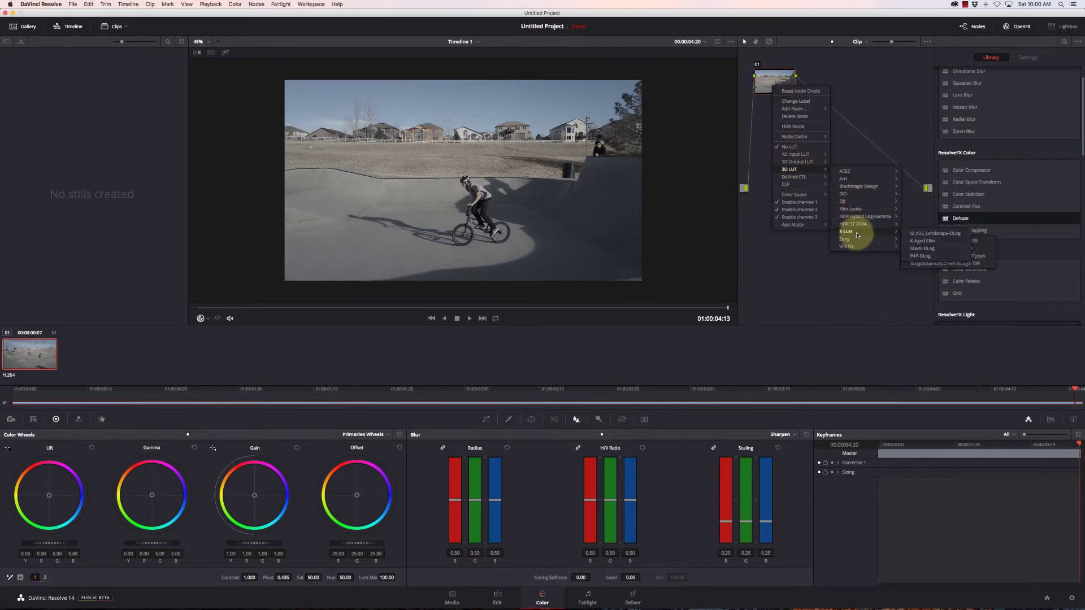
click(915, 248)
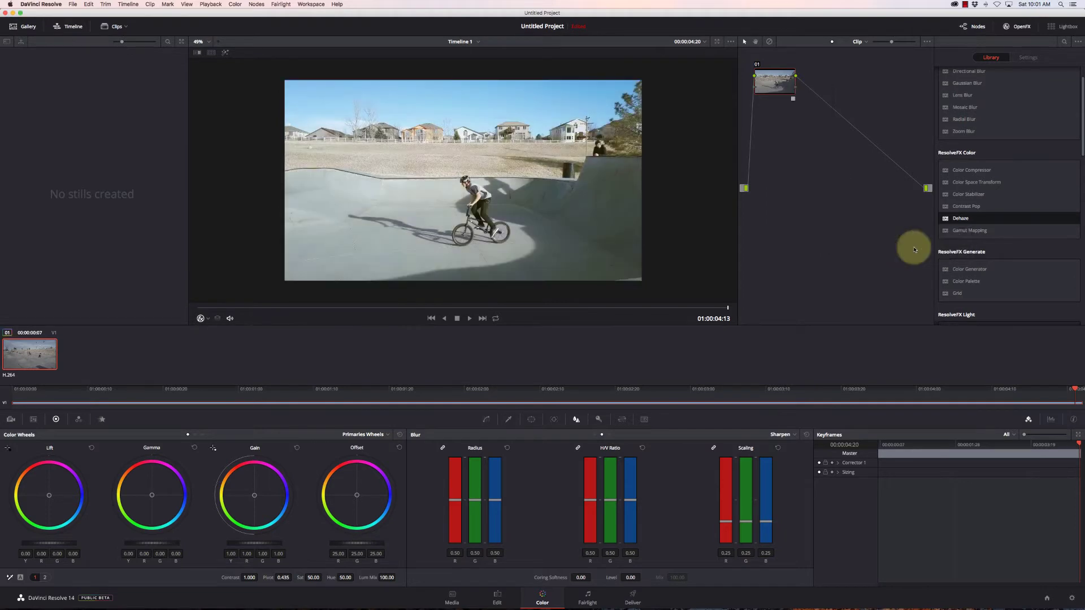
Step: With the scopes shown, lower Gain to 0.92, then close the scopes
right_click(572, 268)
click(605, 377)
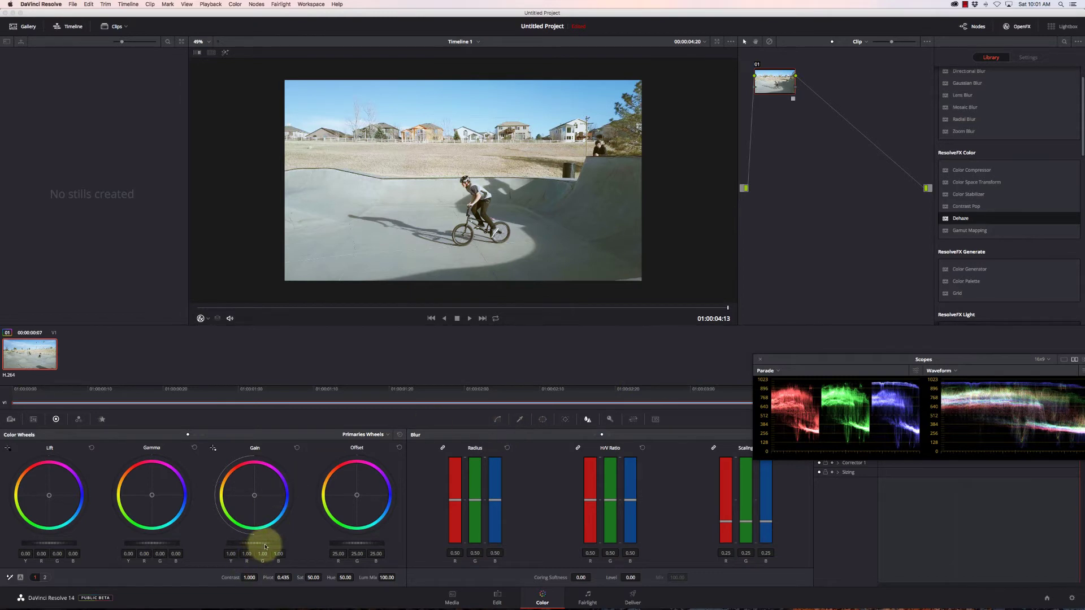
drag(272, 541, 235, 545)
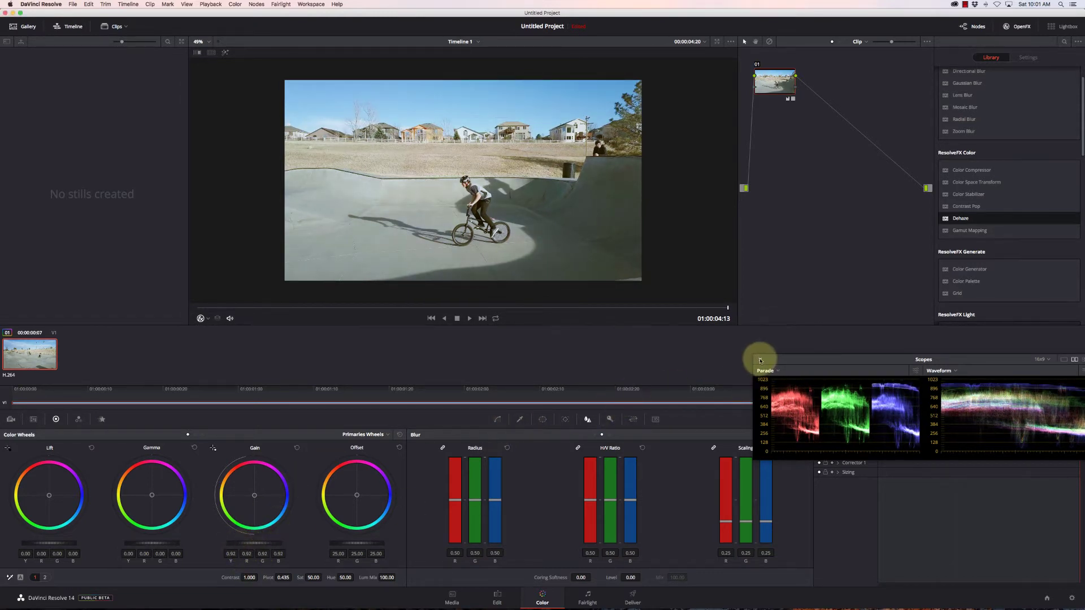
click(760, 360)
Step: Back on the Edit page, test faster values in Change Clip Speed, then cancel without applying
click(481, 598)
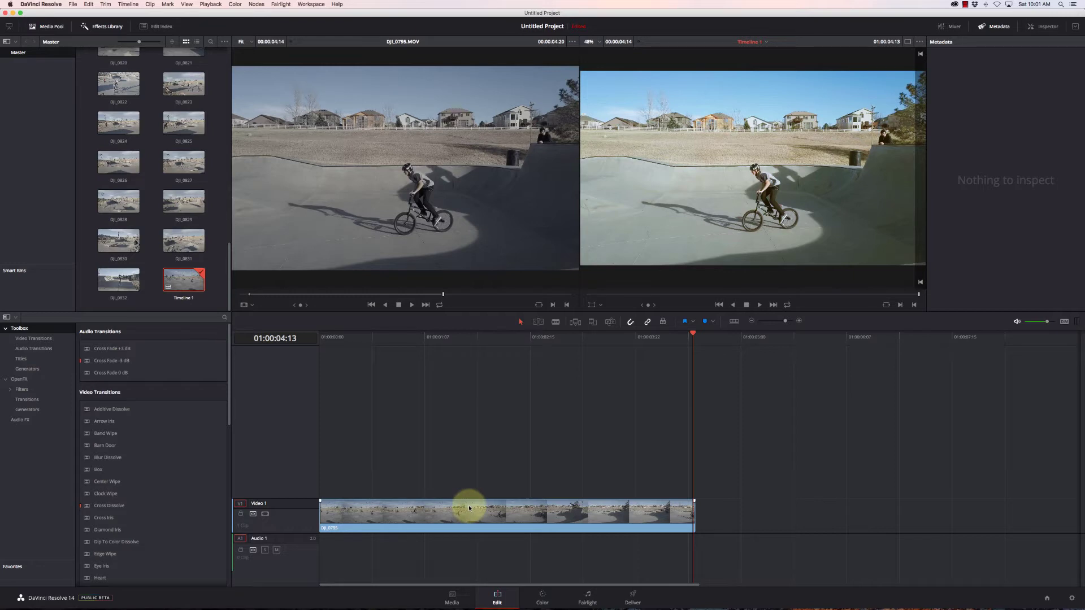
right_click(518, 517)
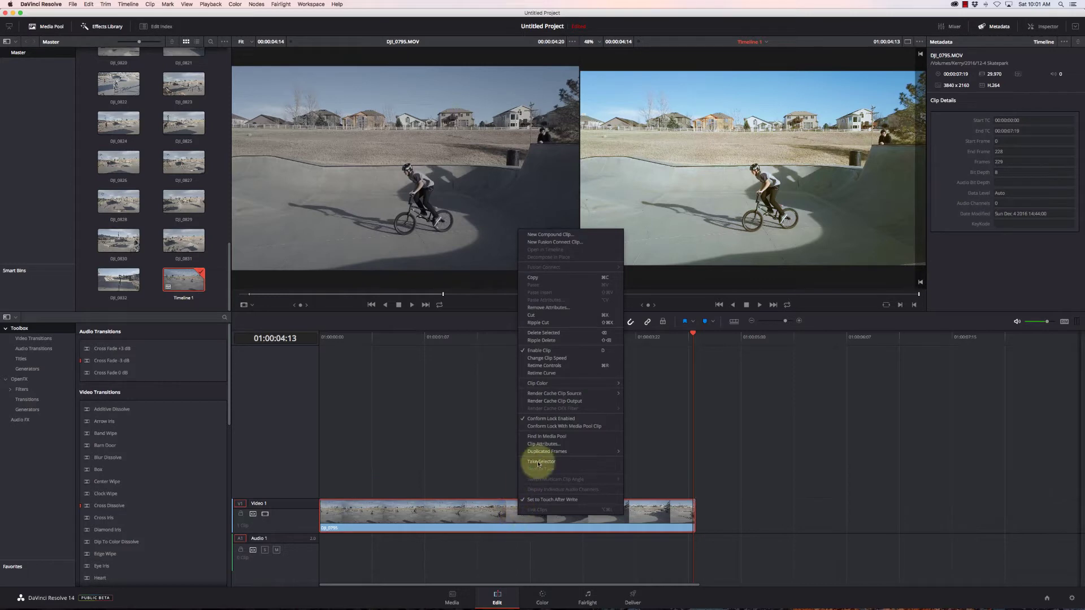
click(570, 363)
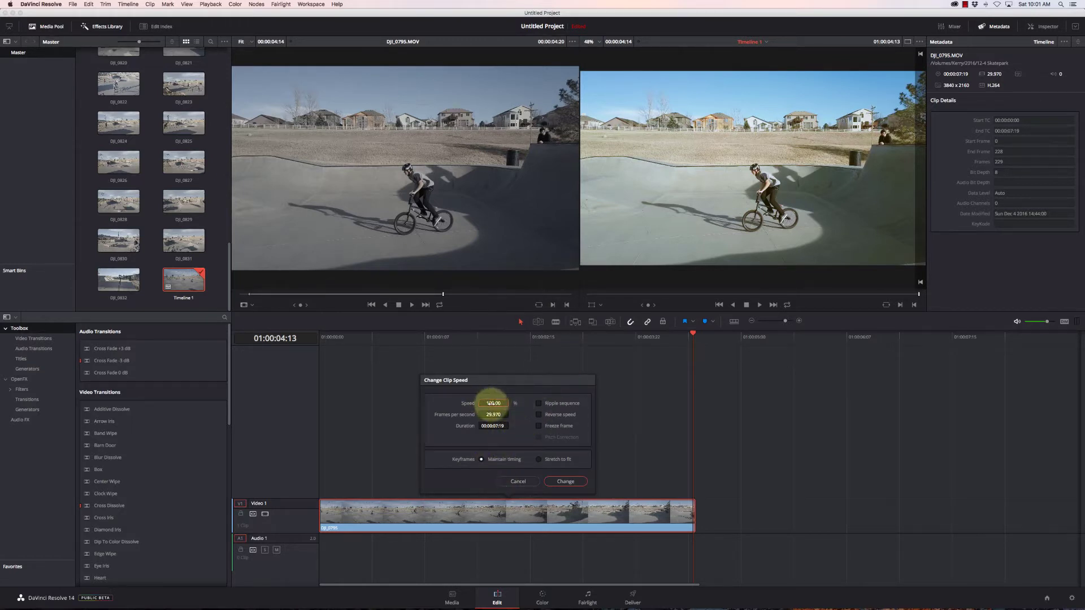
mouse_move(492, 403)
mouse_down()
mouse_move(516, 403)
mouse_move(443, 402)
mouse_move(523, 409)
mouse_move(493, 404)
mouse_up()
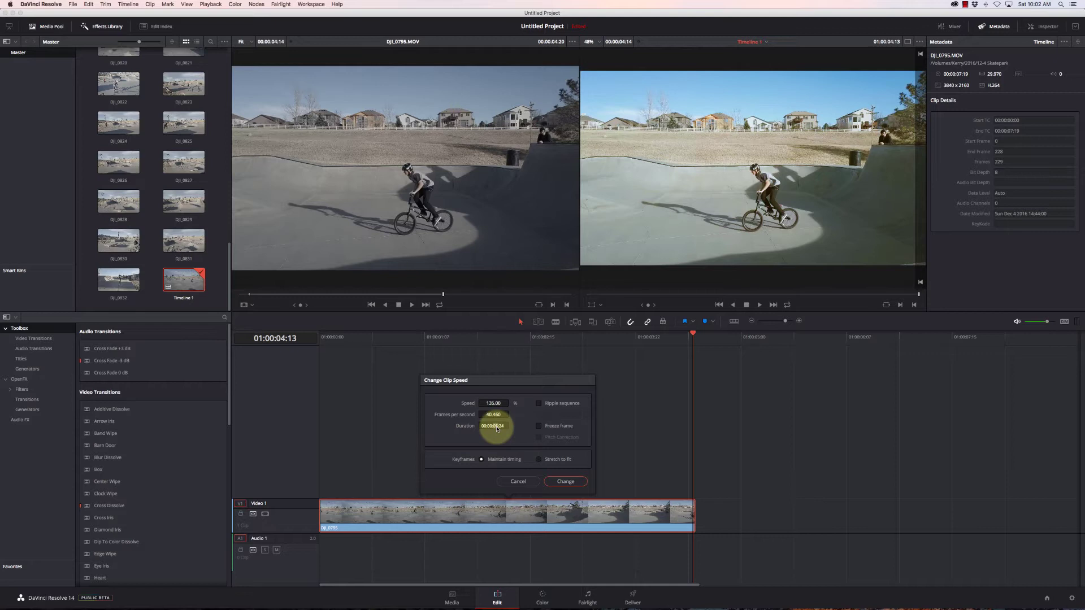
click(518, 481)
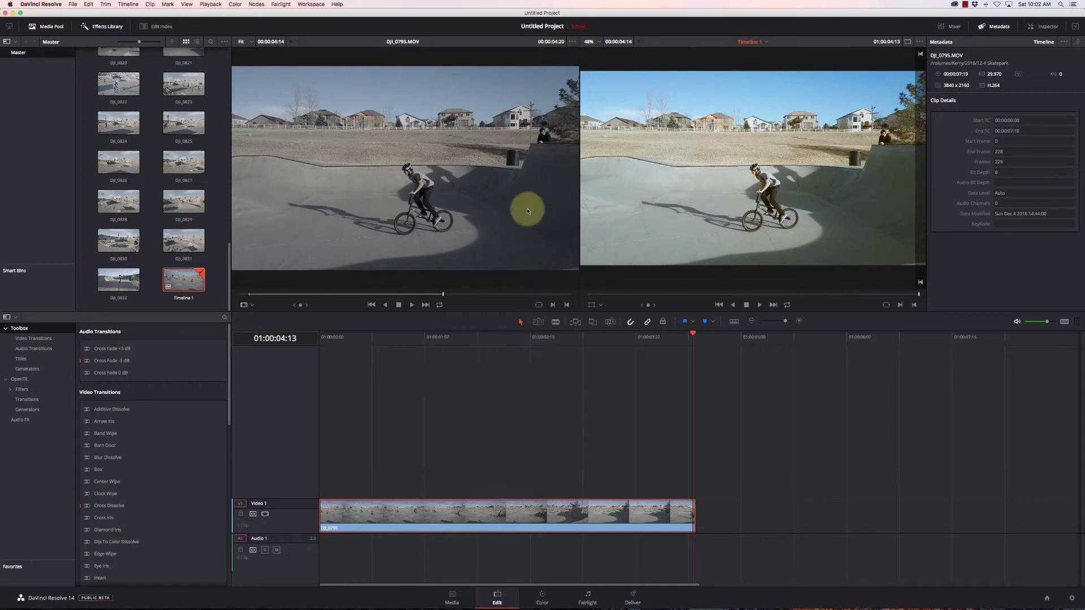
scroll(528, 205, up, 3)
Step: Turn on retime controls for DJI_0795 and drag its end edge left to about 01:00:04:13
right_click(523, 521)
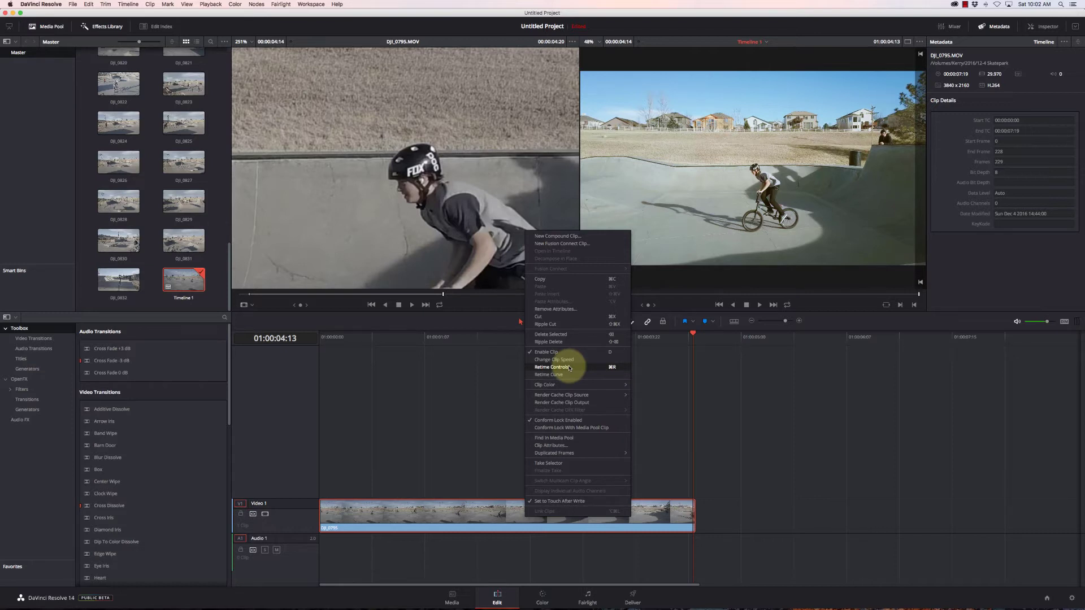
key(super+r)
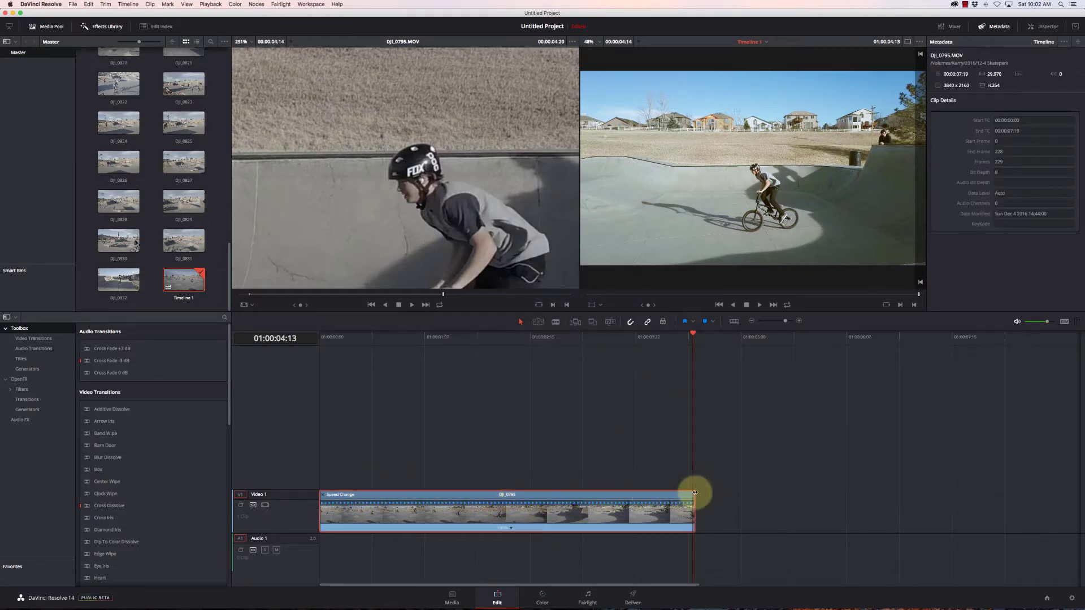
drag(694, 493, 688, 518)
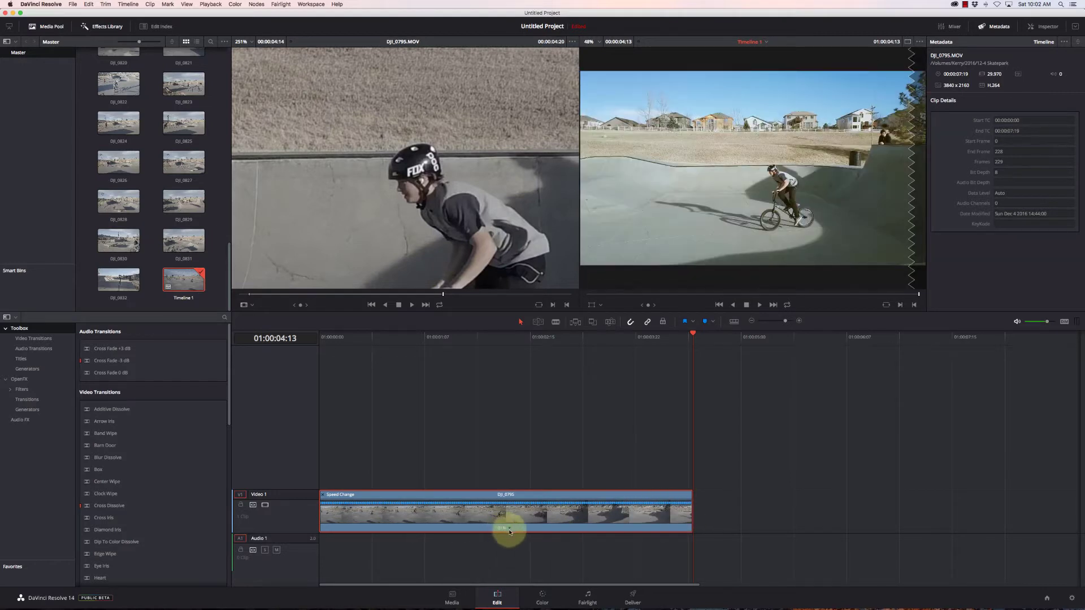
click(510, 530)
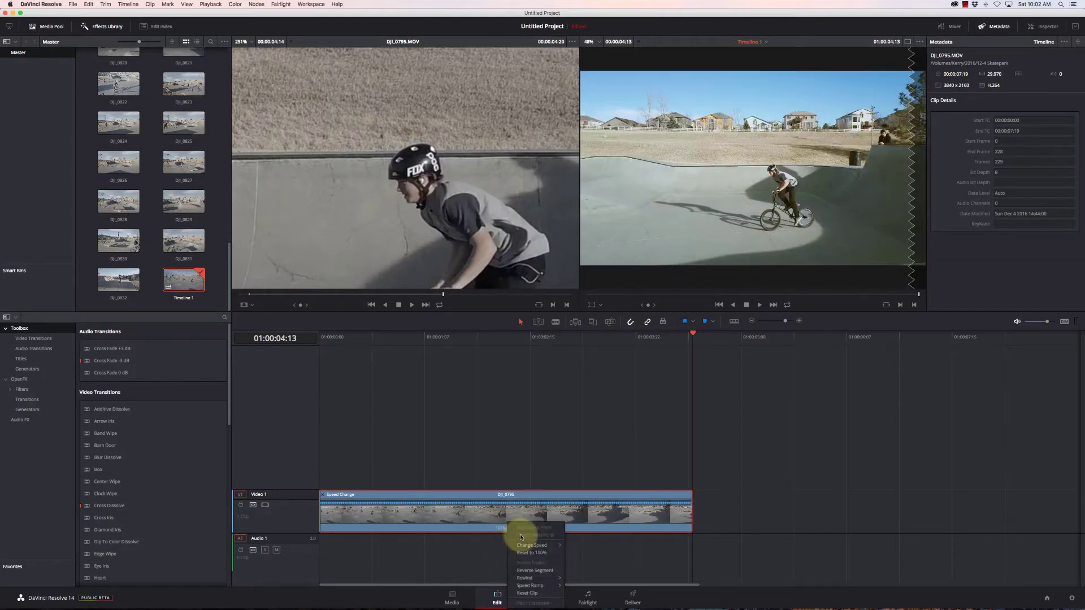
mouse_move(538, 545)
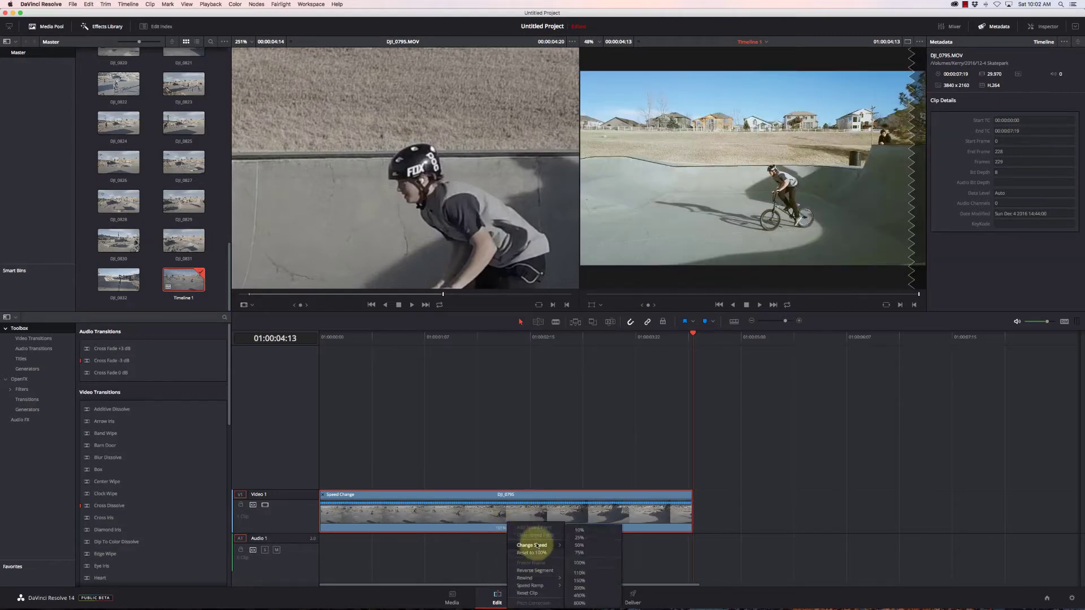
click(605, 597)
click(321, 338)
key(space)
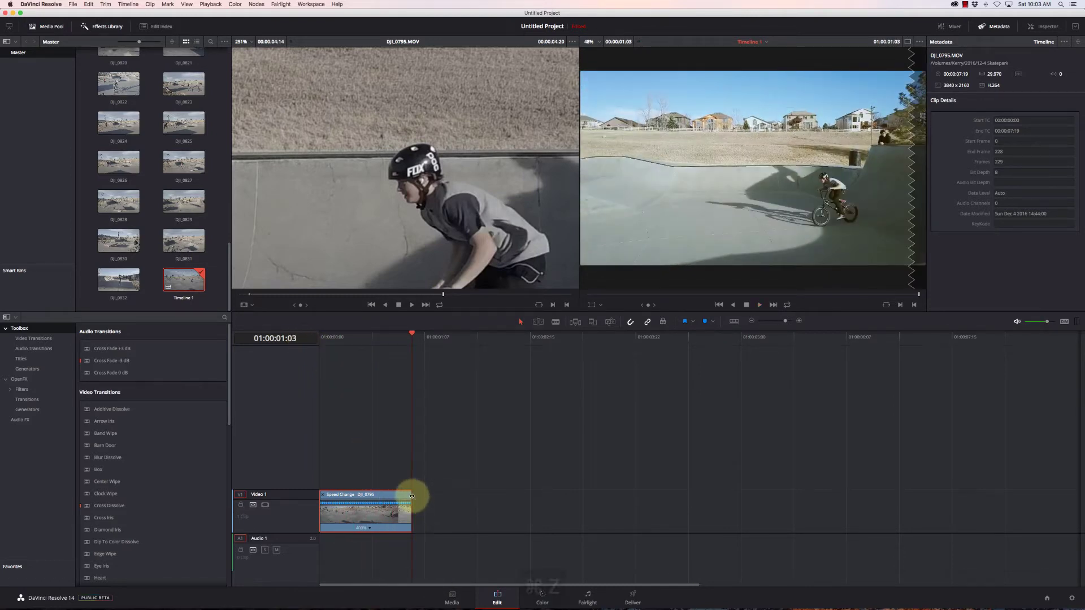
key(super+z)
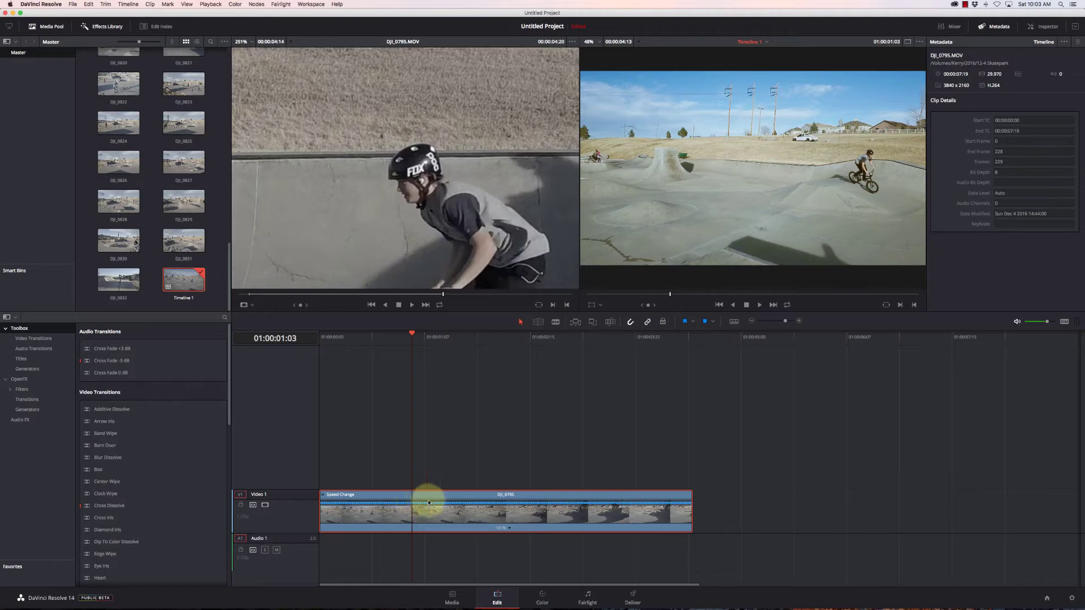
Step: Hide the retime controls and open DJI_0795's retime curve, showing Retime Speed instead of Retime Frame
key(super+r)
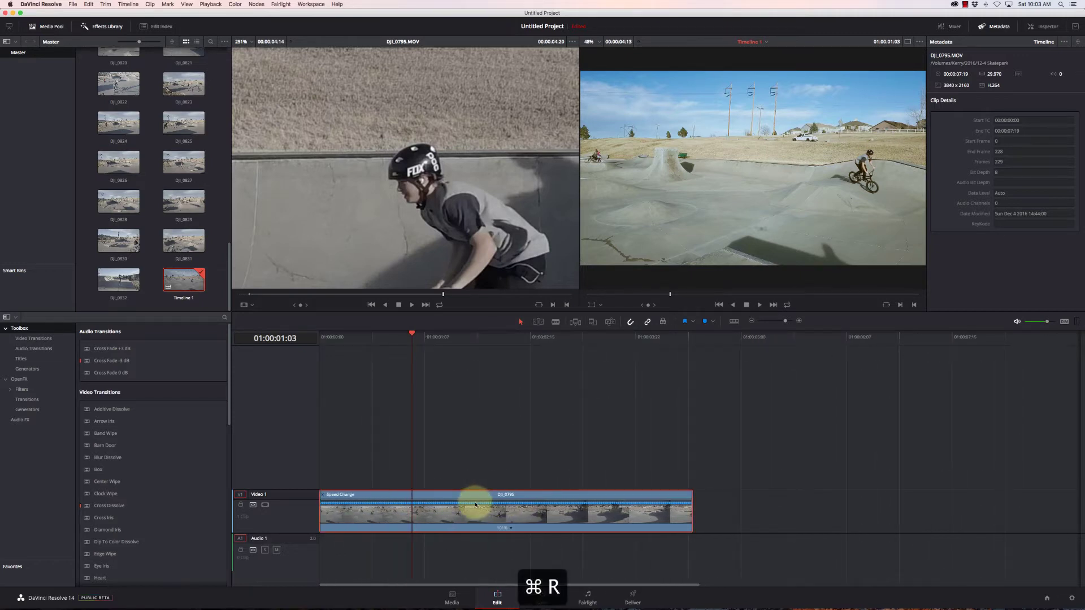
key(super+r)
right_click(472, 510)
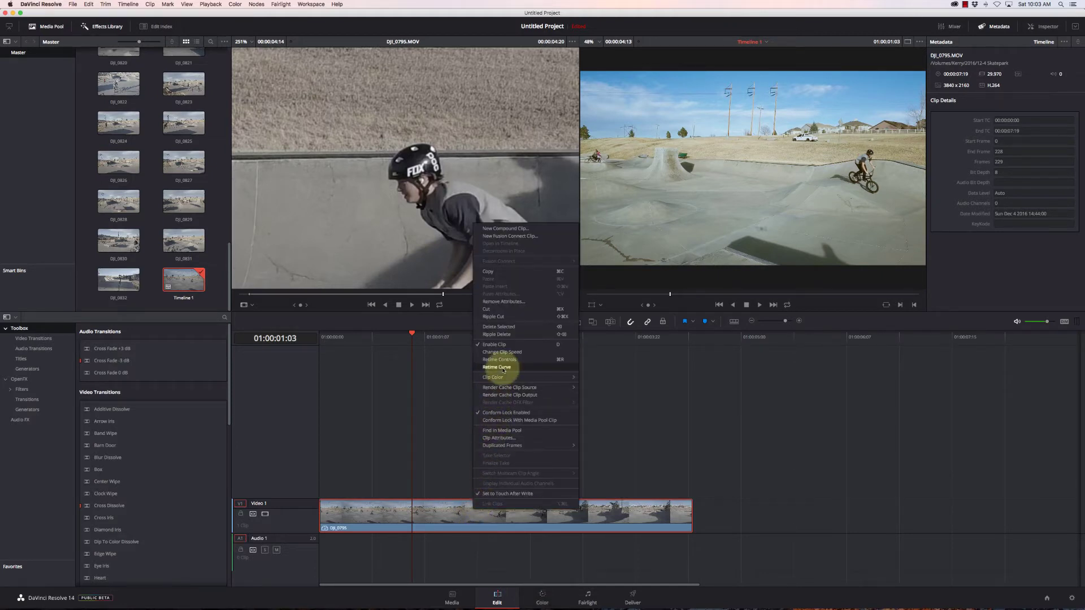
click(503, 368)
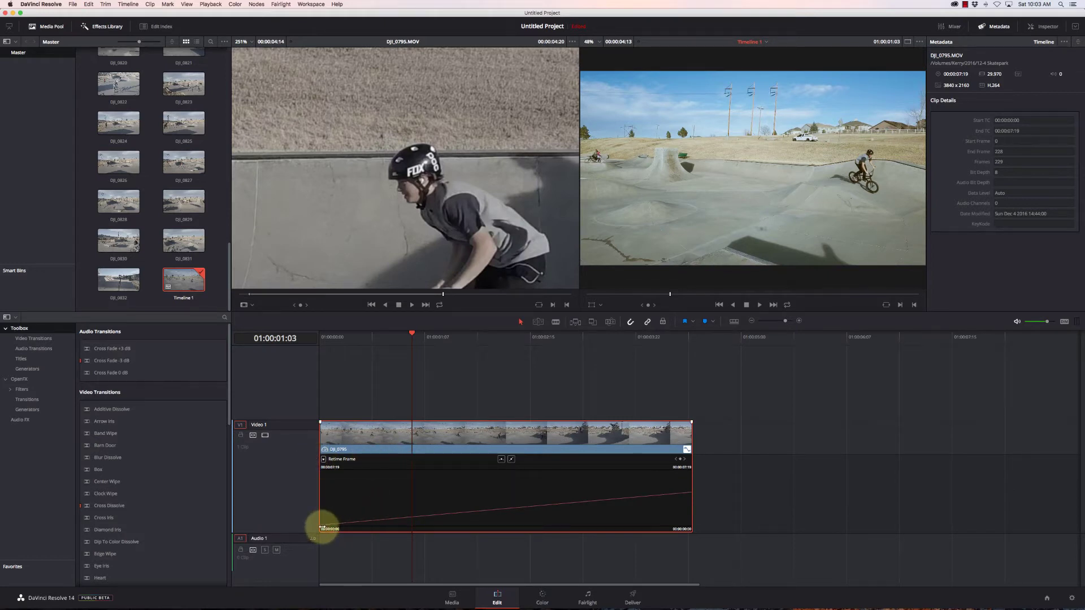
click(323, 460)
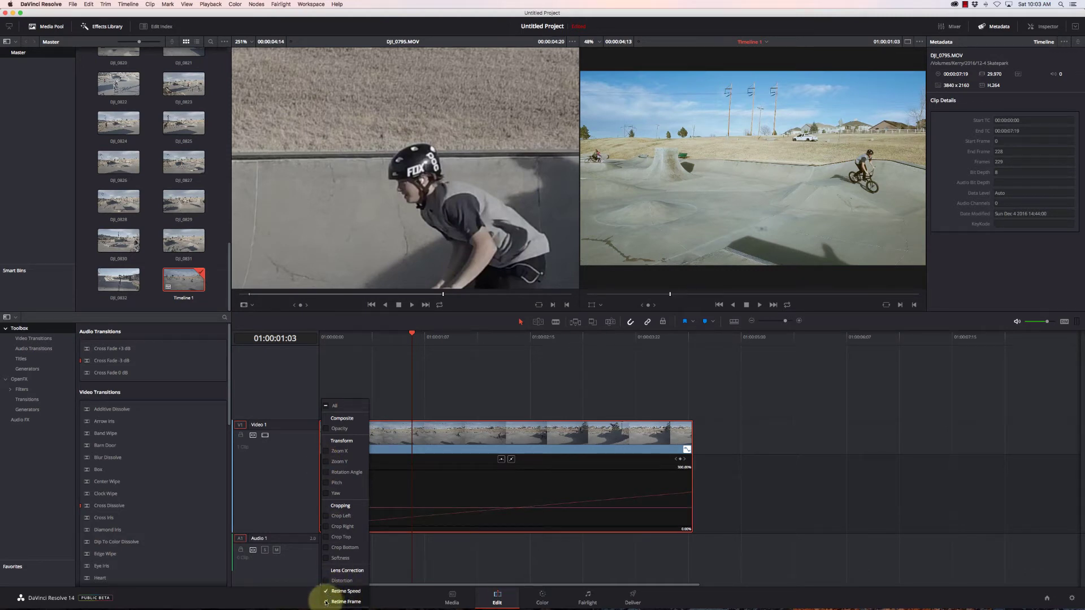
click(399, 472)
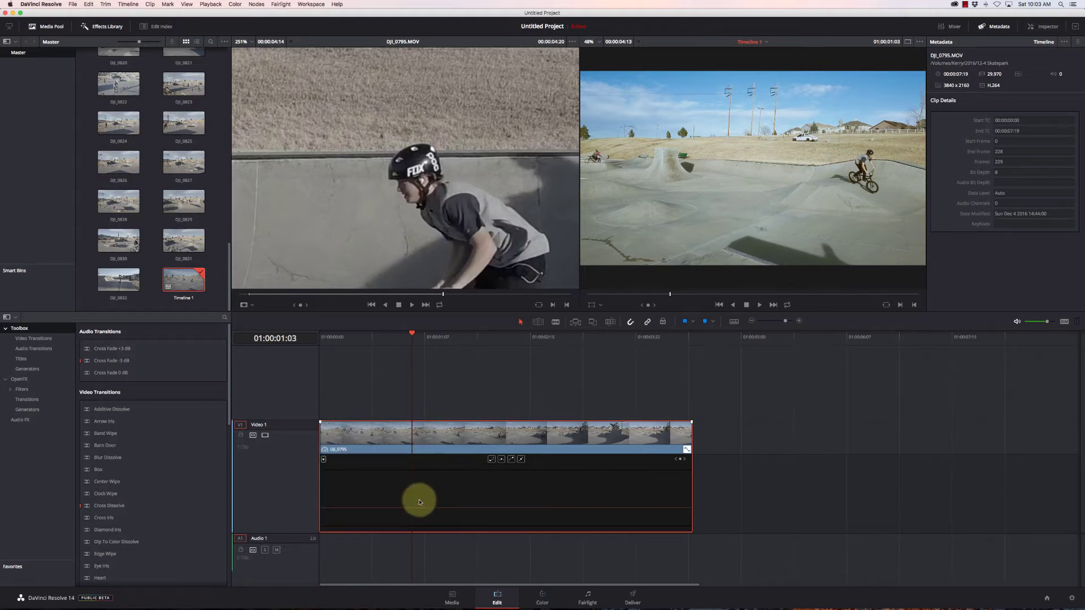
Step: Undo an accidental speed change, then add speed keyframes along the curve, including at 01:00:02:09
mouse_move(454, 510)
mouse_down()
mouse_move(460, 426)
mouse_move(460, 538)
mouse_move(475, 584)
mouse_move(468, 510)
mouse_up()
key(super+z)
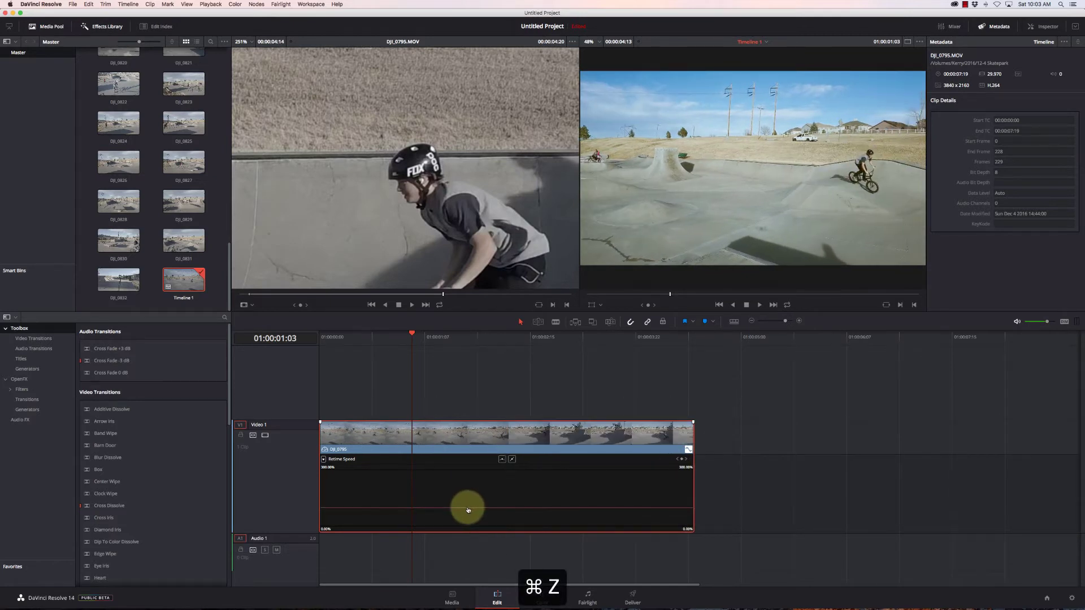
mouse_move(347, 333)
mouse_down()
mouse_move(385, 338)
mouse_move(361, 337)
mouse_up()
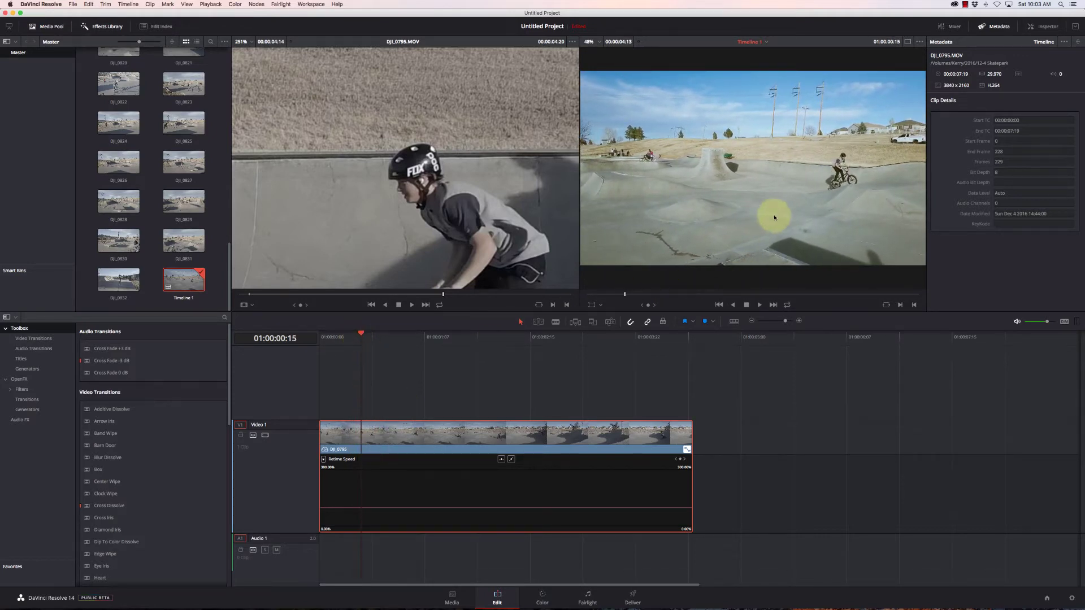
drag(363, 330, 414, 332)
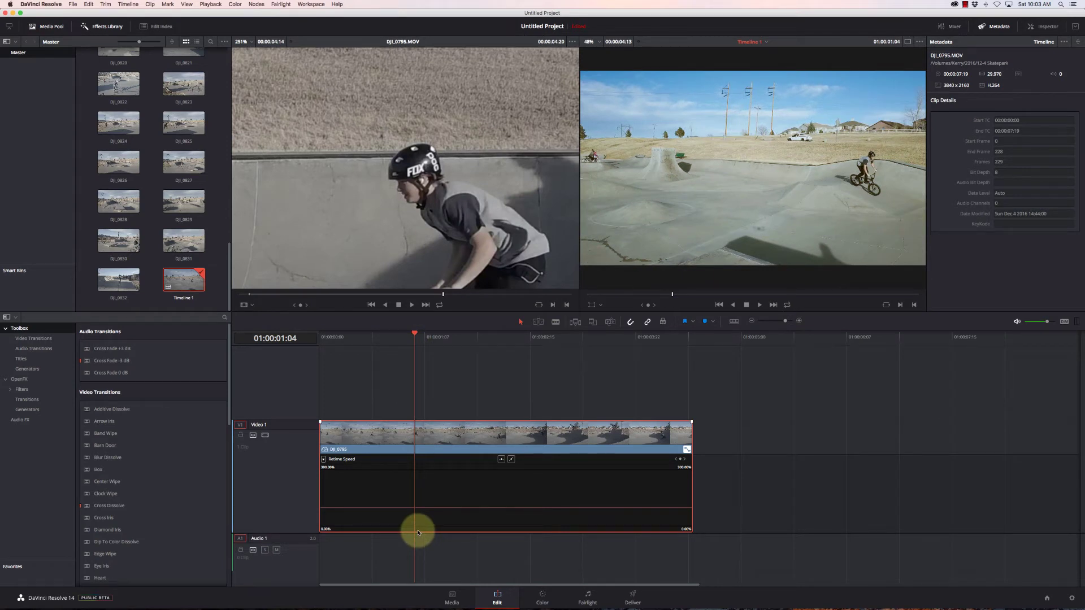
scroll(418, 532, down, 1)
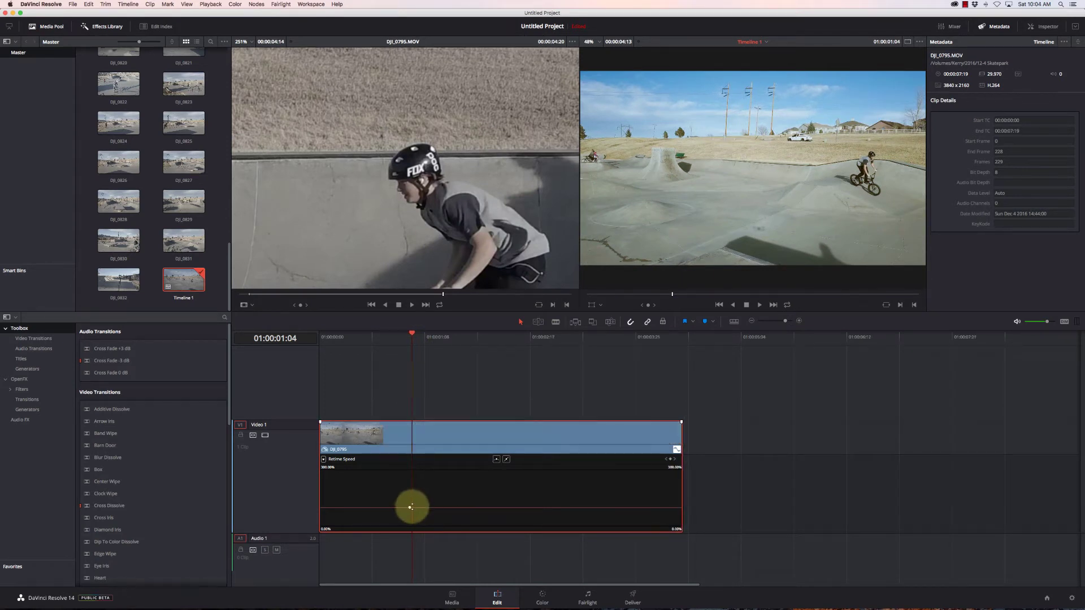
scroll(426, 511, up, 1)
scroll(426, 407, down, 1)
scroll(462, 378, up, 1)
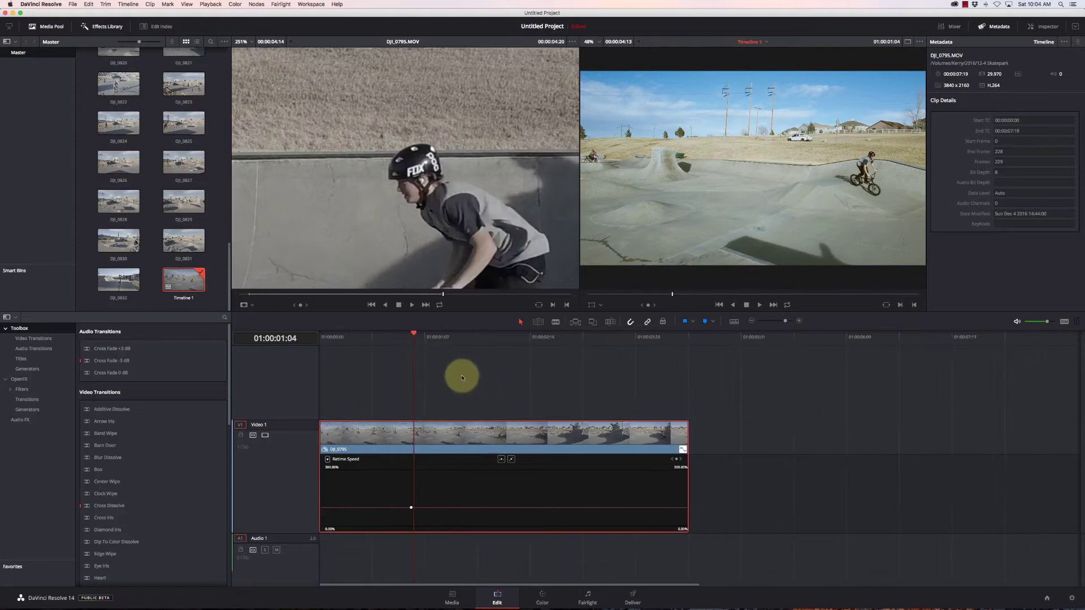
drag(416, 334, 511, 338)
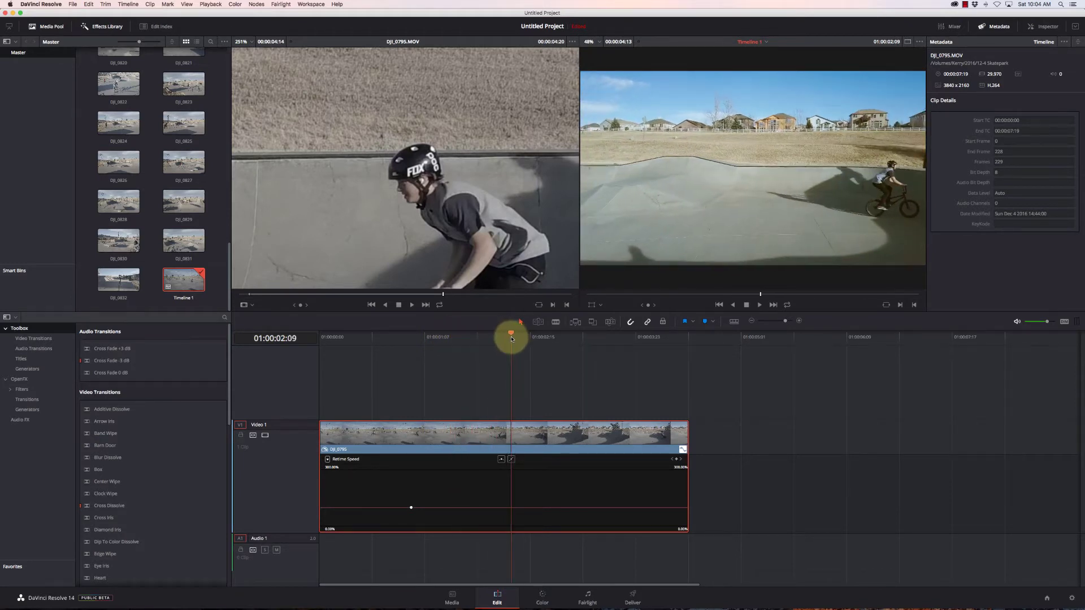
click(524, 526)
click(511, 507)
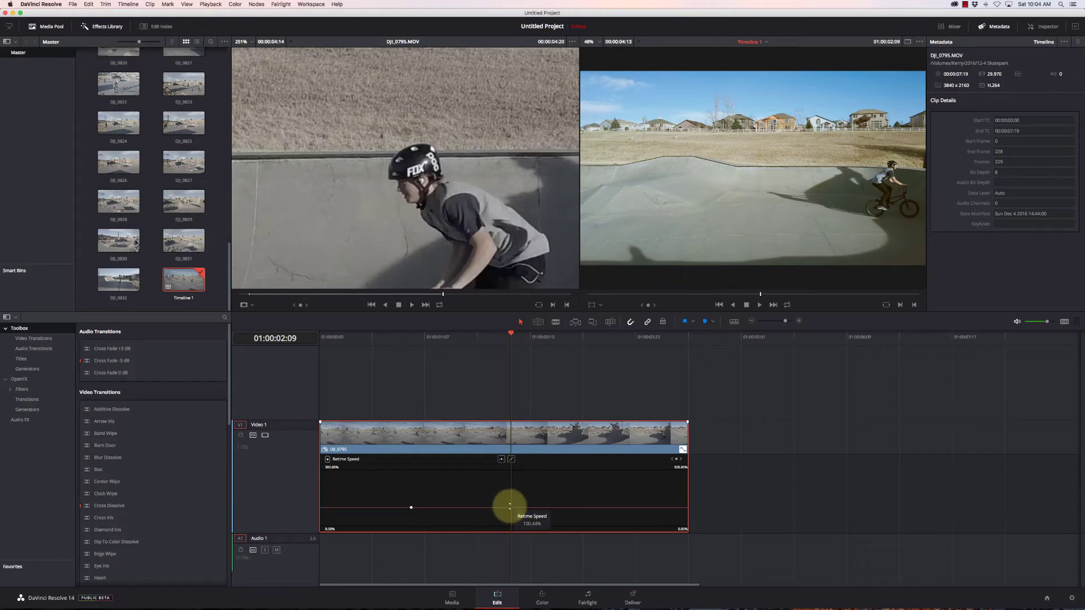
drag(511, 333, 648, 507)
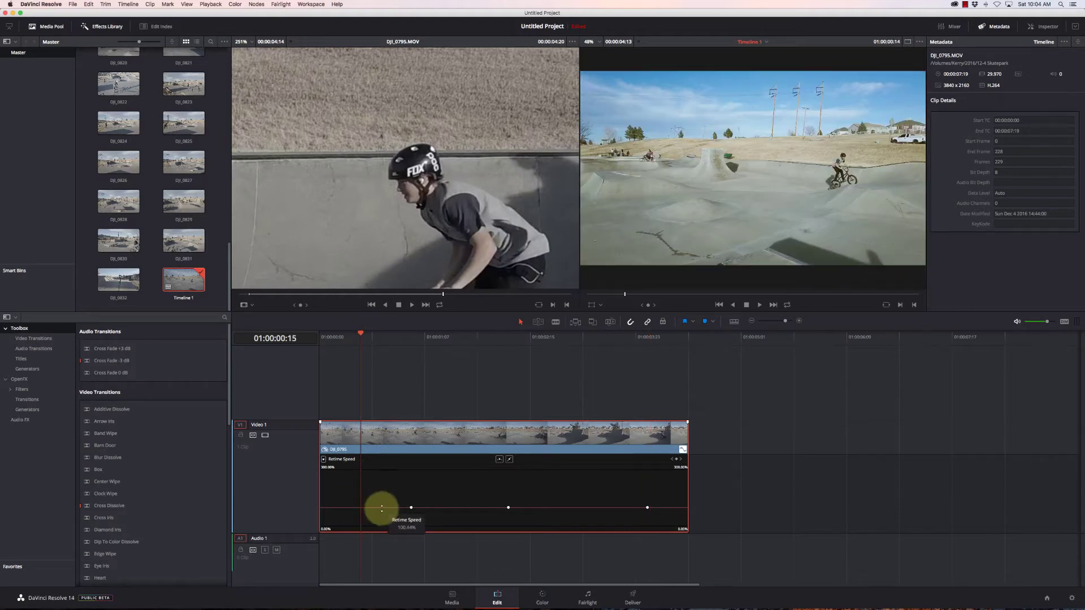
Step: Pull the two speed sections down to about 32% and 36%, fit the timeline, and play from the start
drag(381, 509, 387, 570)
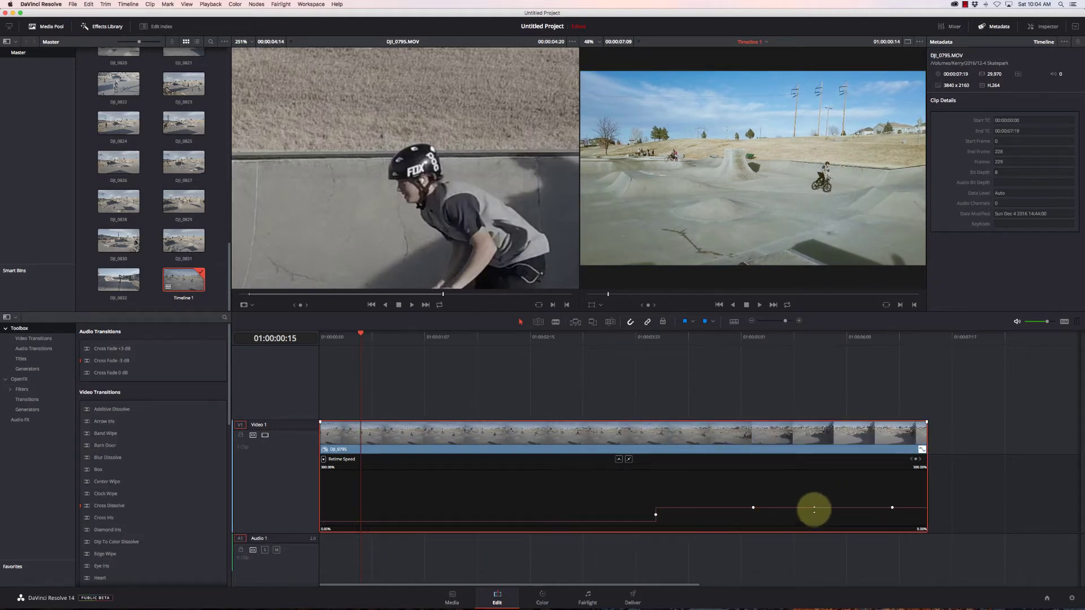
drag(817, 507, 818, 583)
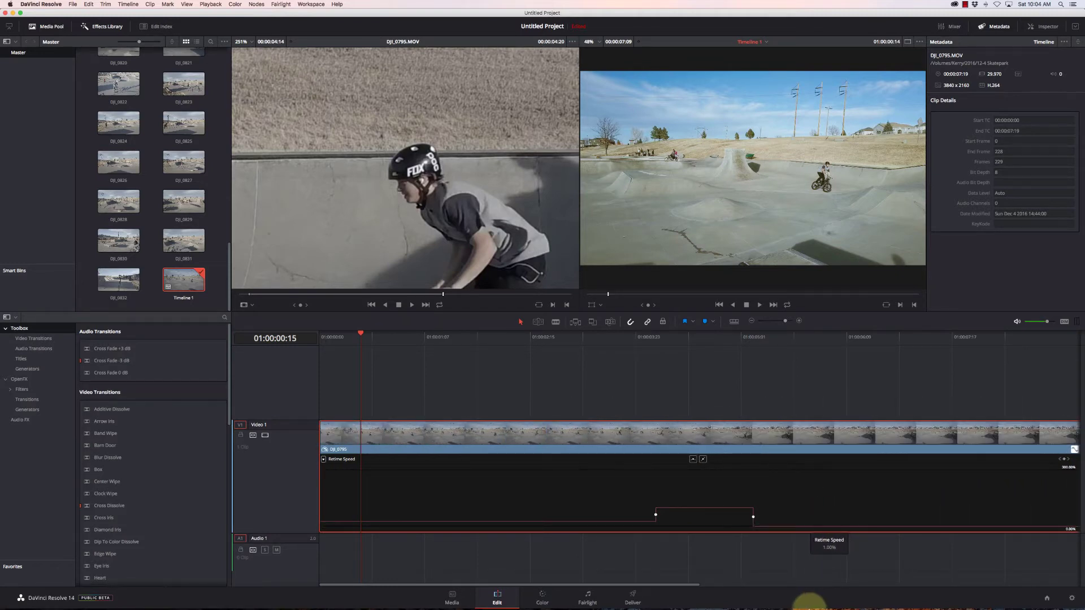
drag(784, 326, 770, 325)
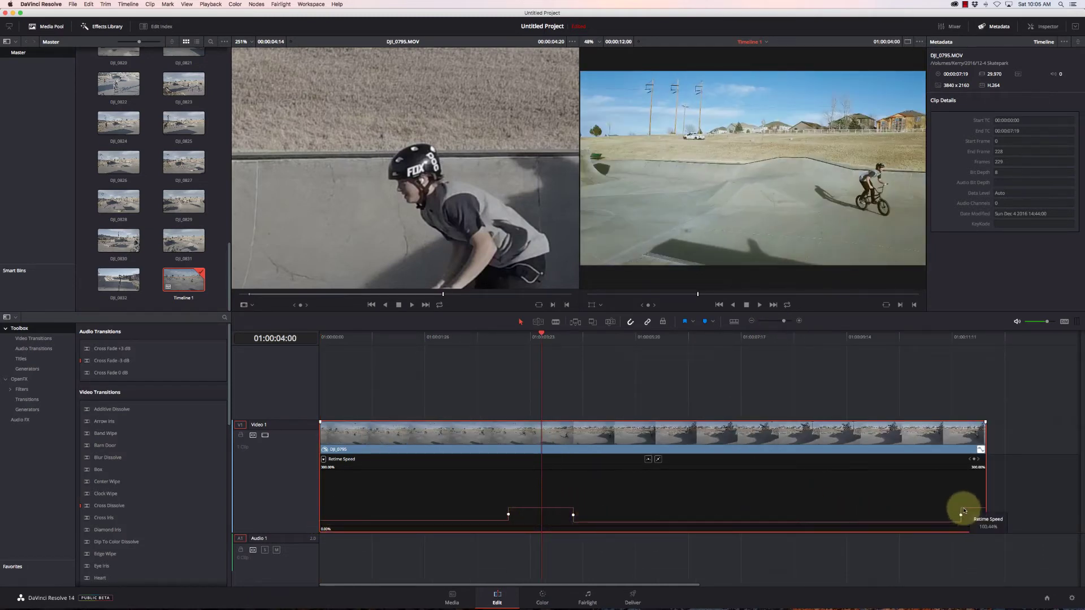
click(321, 335)
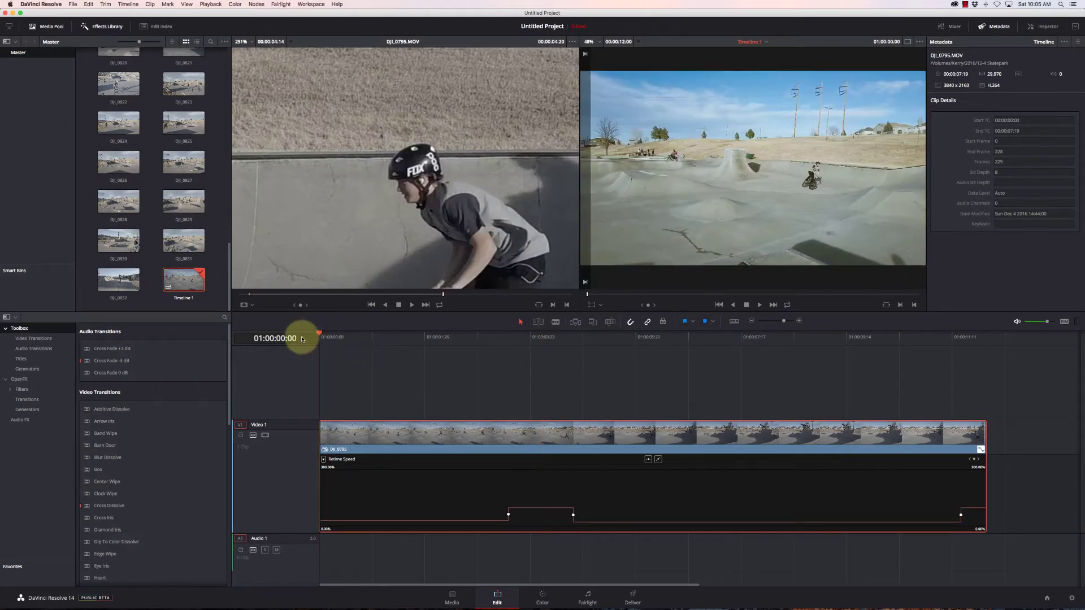
key(space)
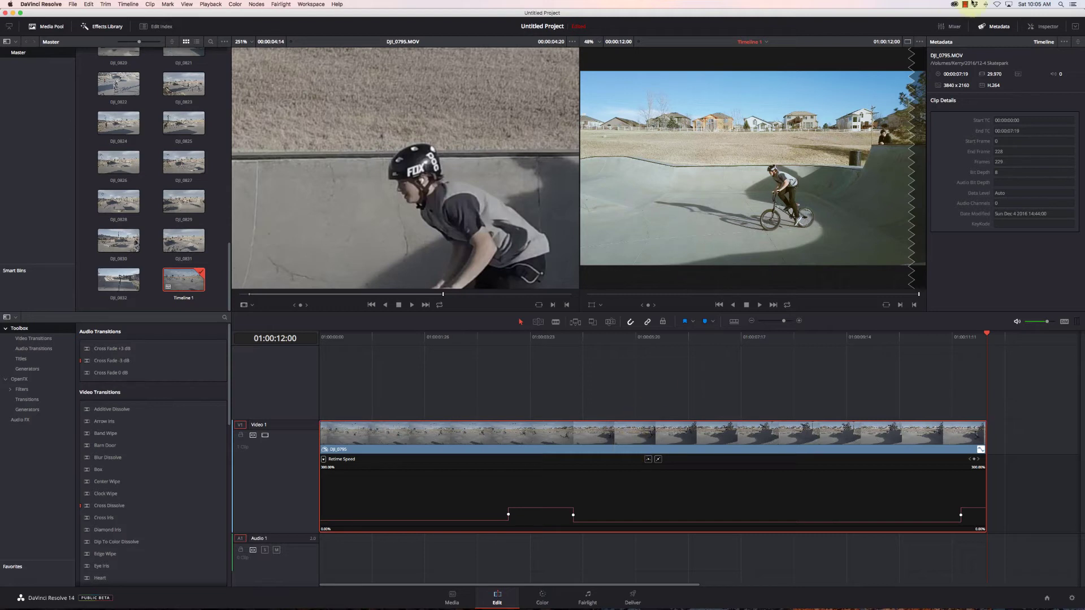
Step: Try Optical Flow as DJI_0795's Retime Process, then revert it to Project Settings
click(1048, 31)
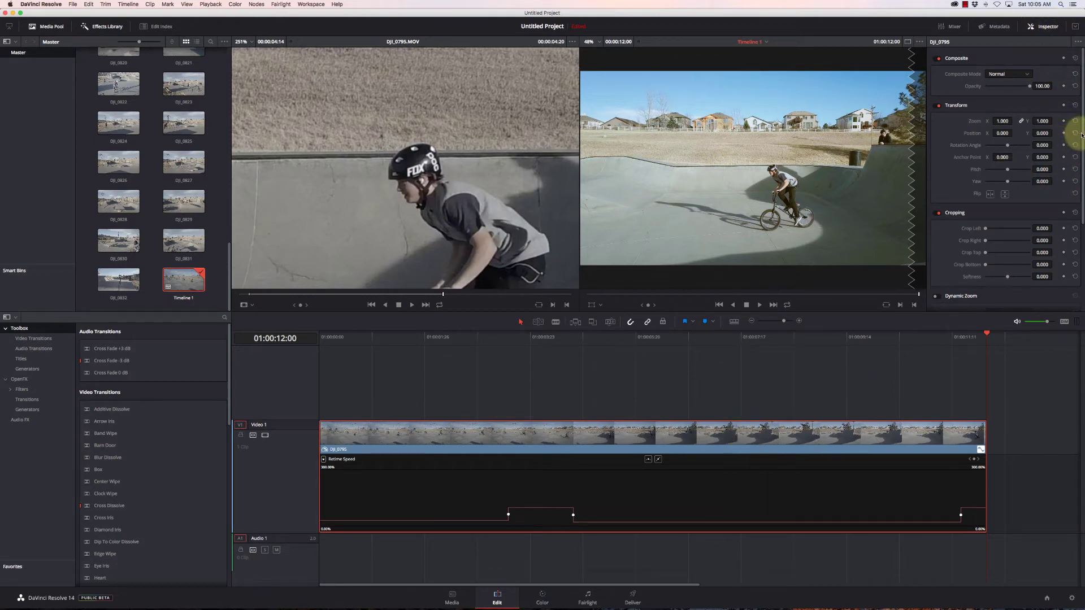
drag(1081, 135, 1076, 236)
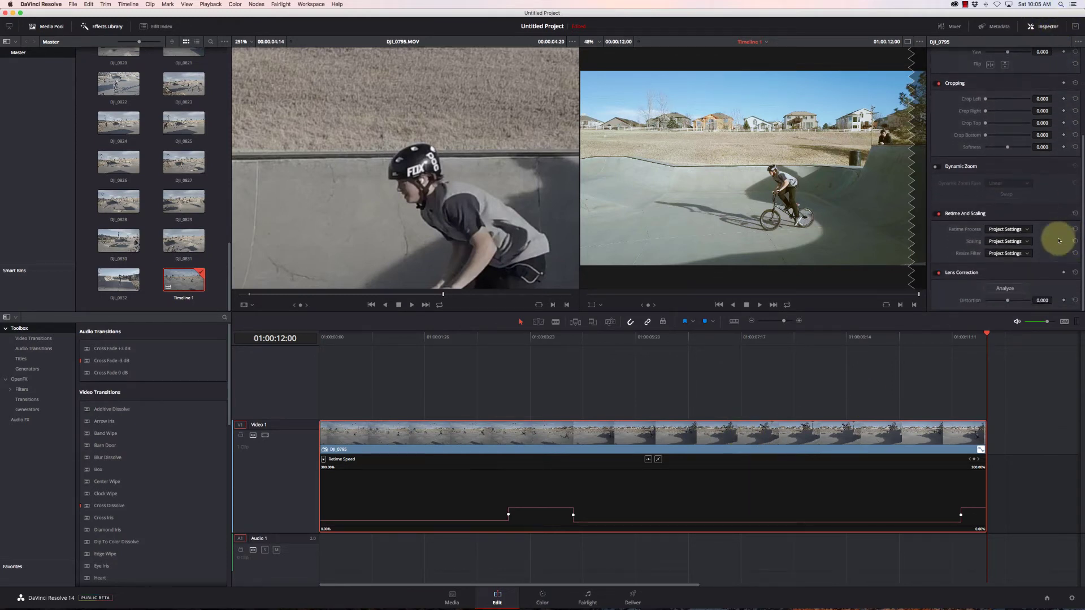
click(1006, 231)
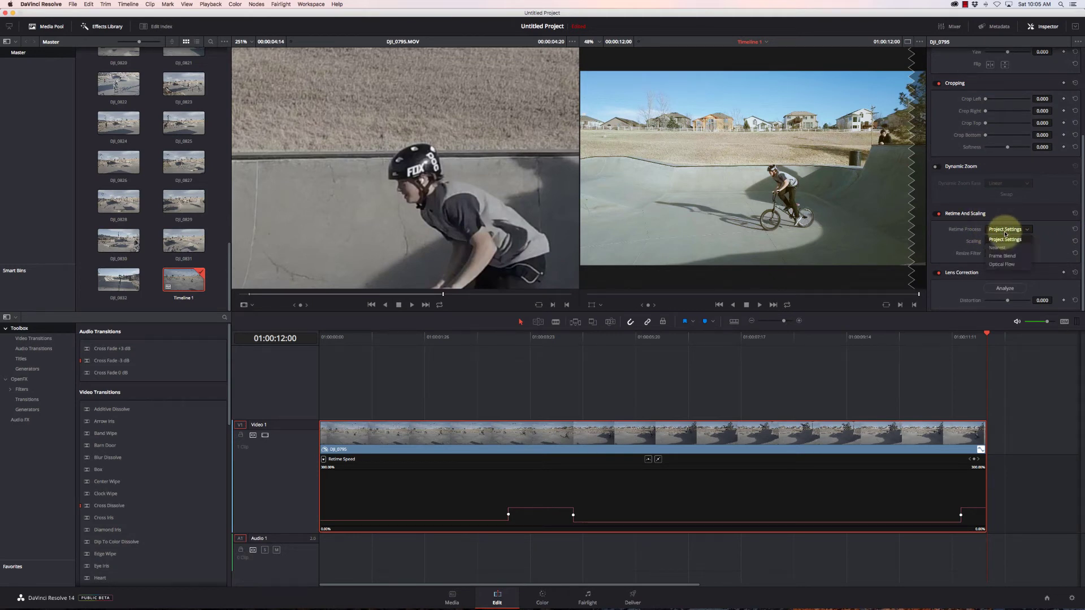
click(1004, 265)
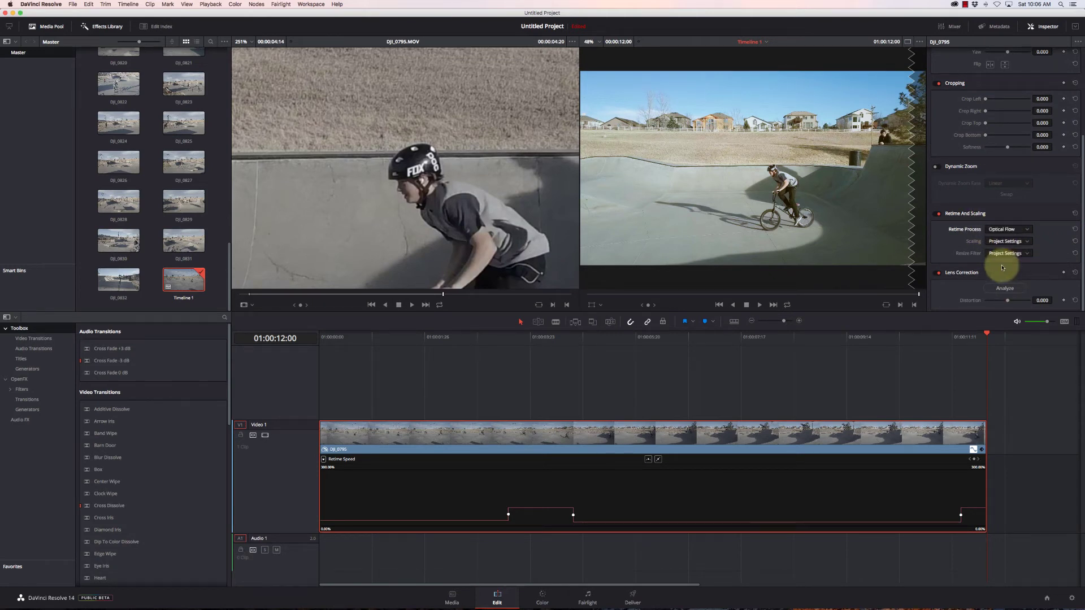
click(221, 4)
Step: Play the timeline from the start, stop, and return to the first frame
click(406, 306)
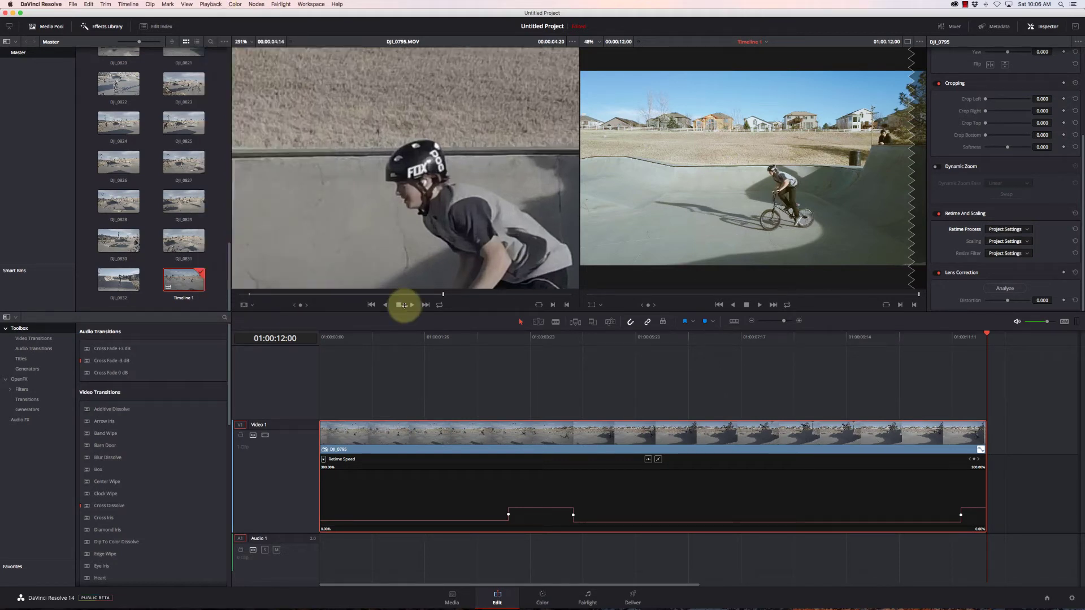
click(340, 347)
key(space)
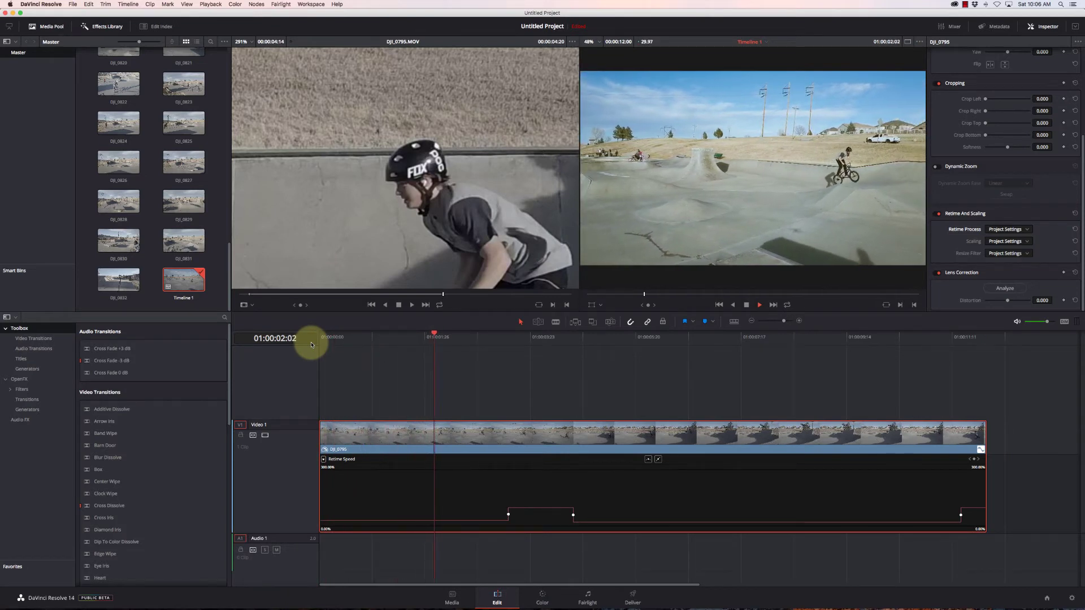
key(space)
key(Home)
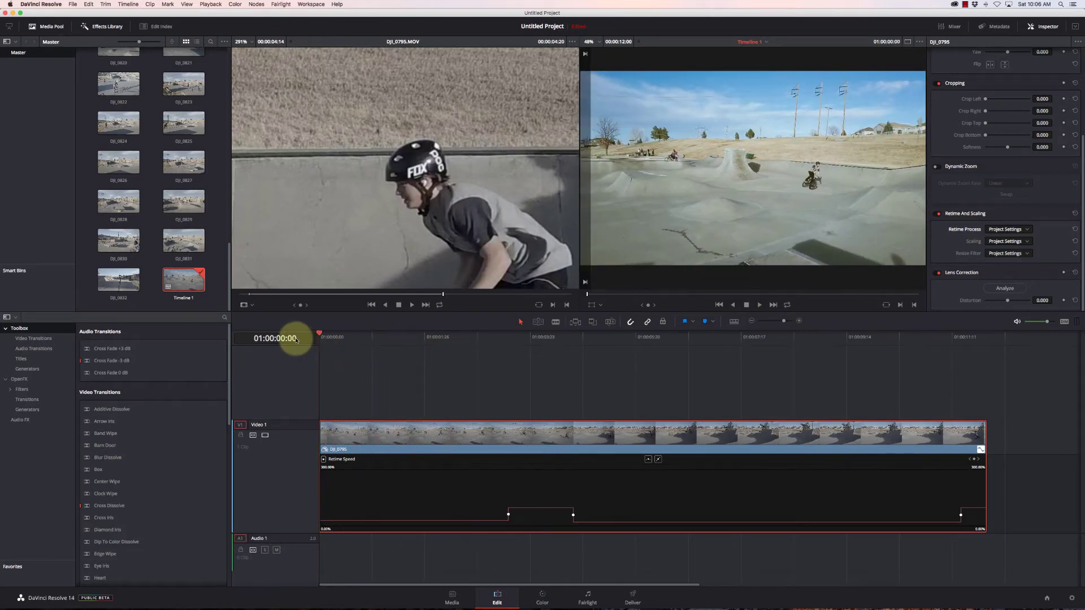
Step: Set Playback > Render Cache to Smart
click(211, 4)
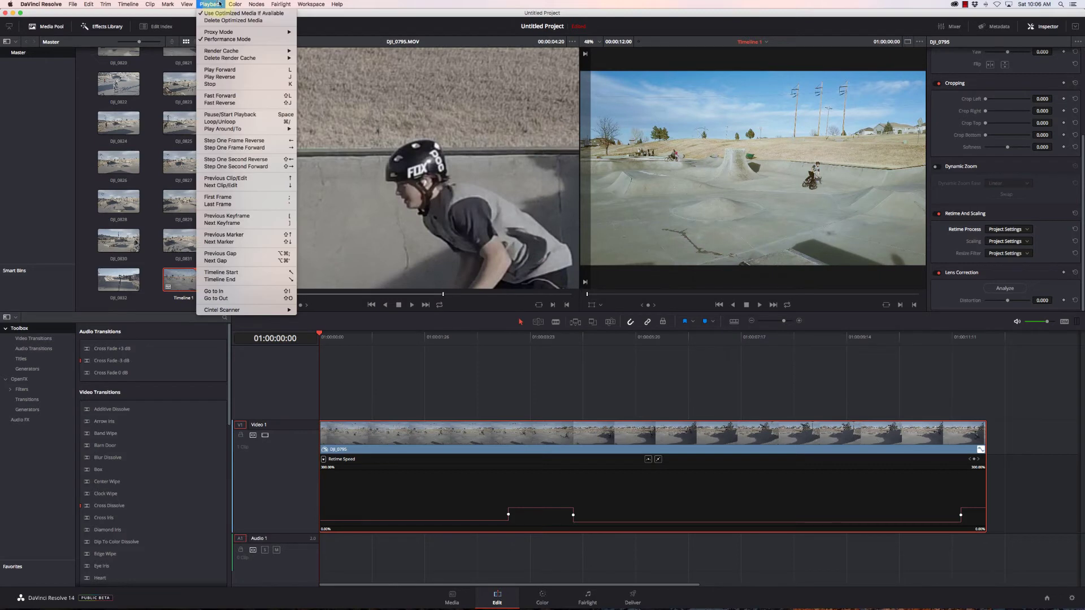
mouse_move(260, 51)
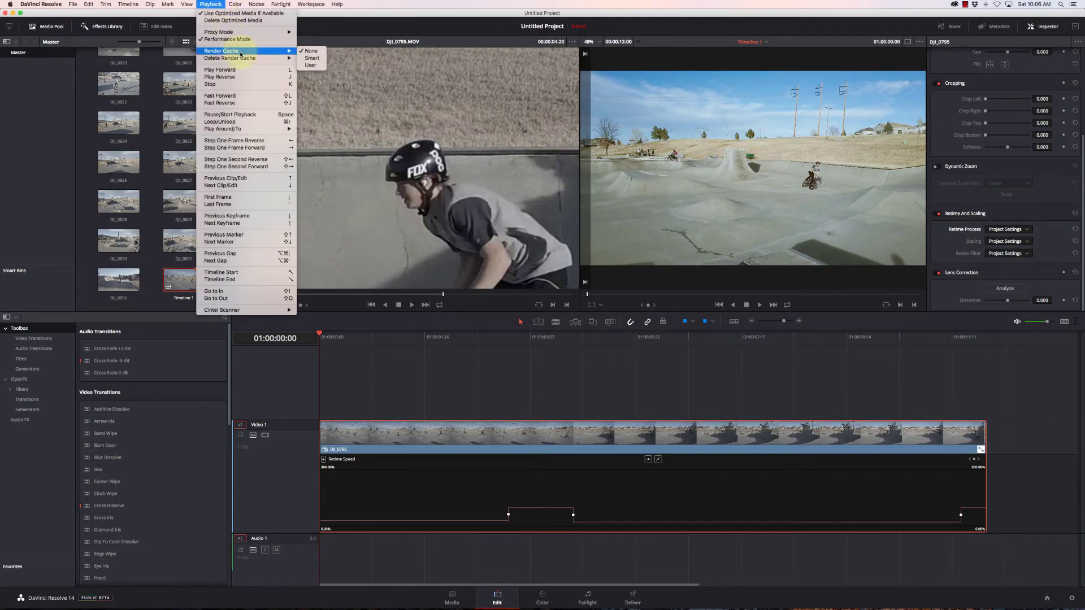
click(312, 59)
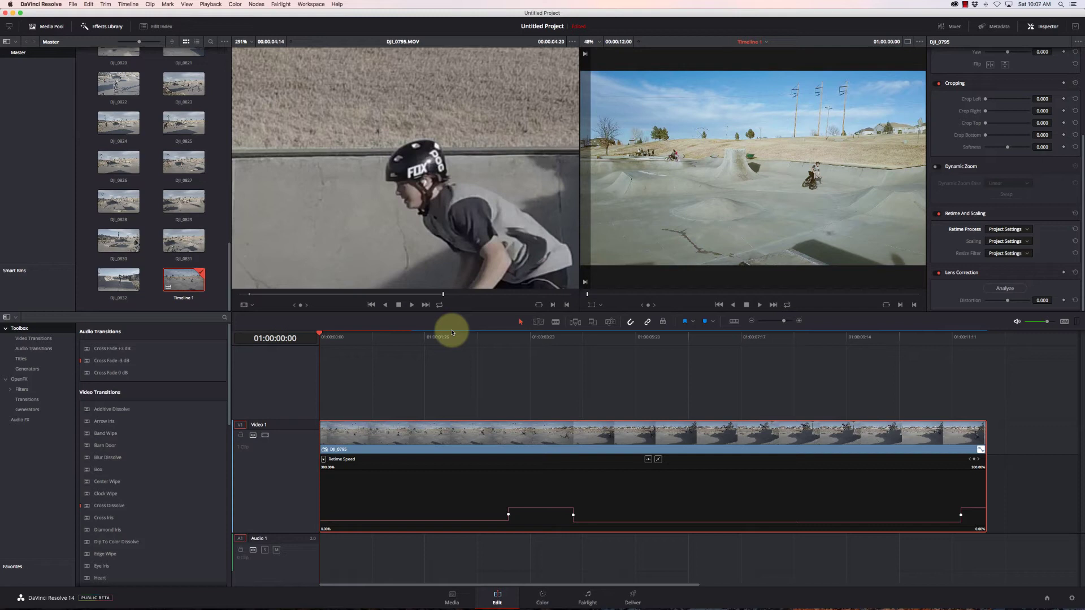
Step: Set DJI_0795's Retime Process to Optical Flow and play the timeline through to 01:00:12:00
click(1005, 230)
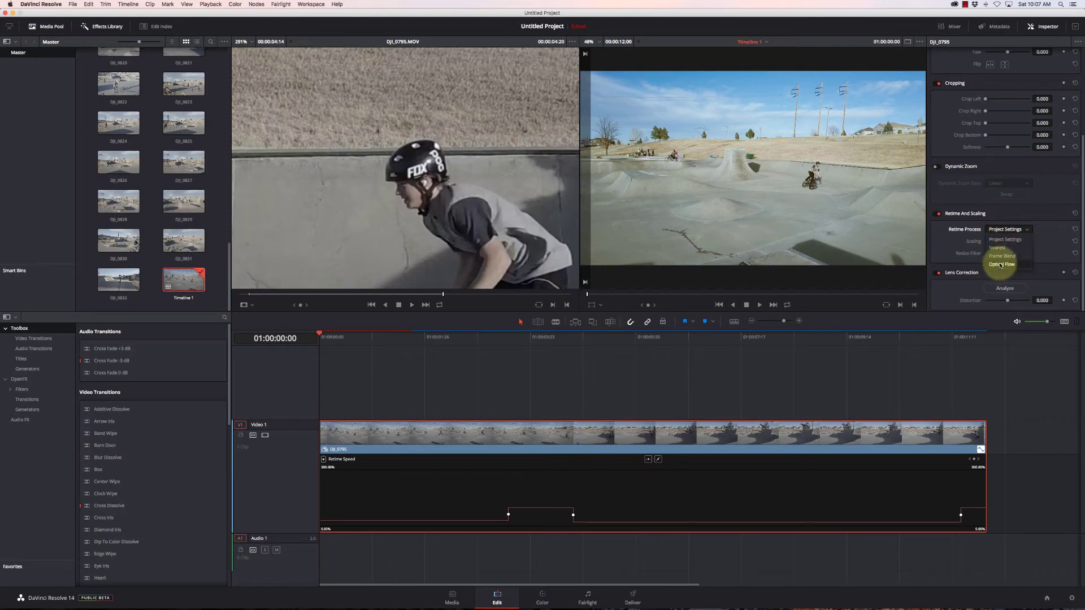
click(1000, 264)
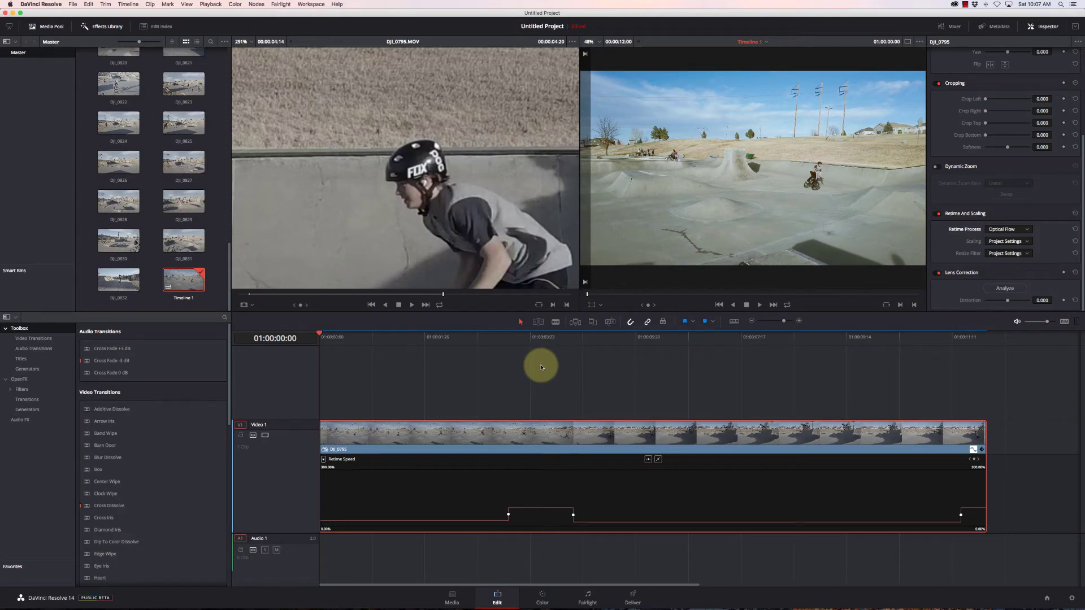
key(space)
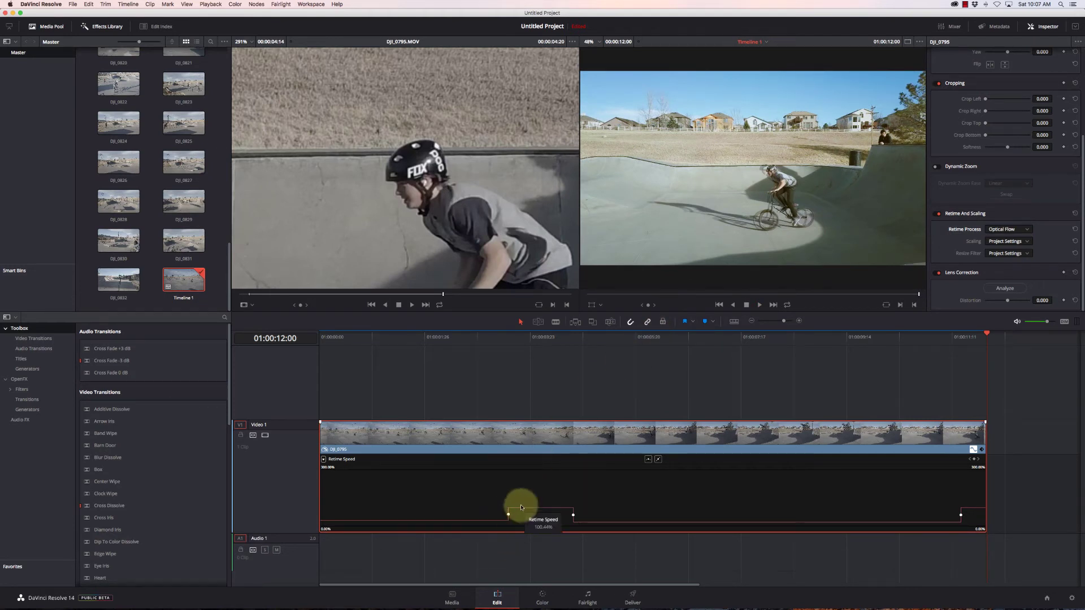
Step: Replay the slowed middle section from around 01:00:02:29
click(484, 339)
key(space)
key(space)
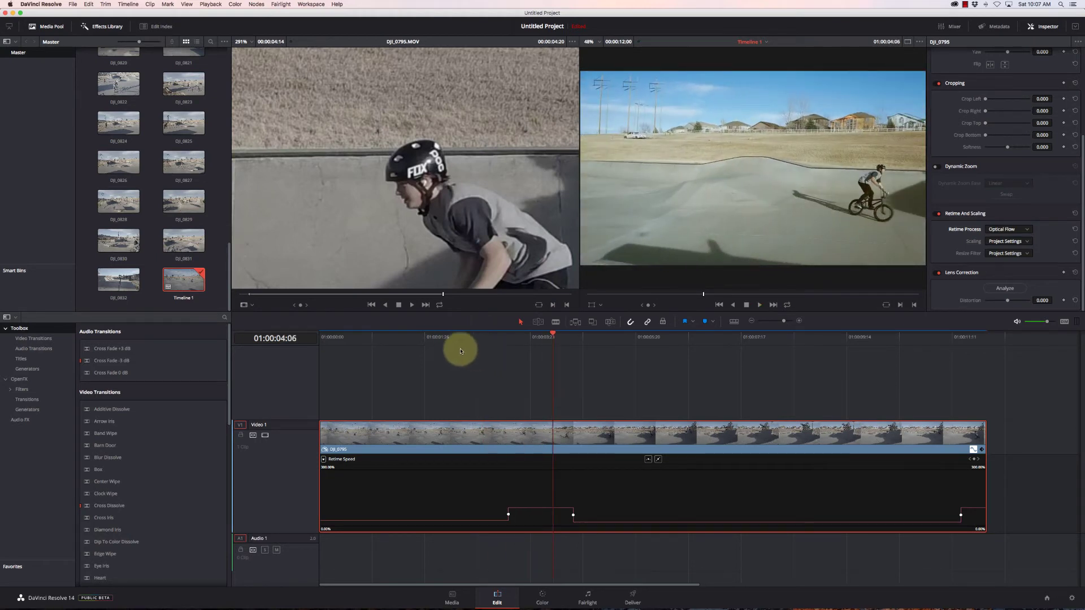
click(449, 338)
key(space)
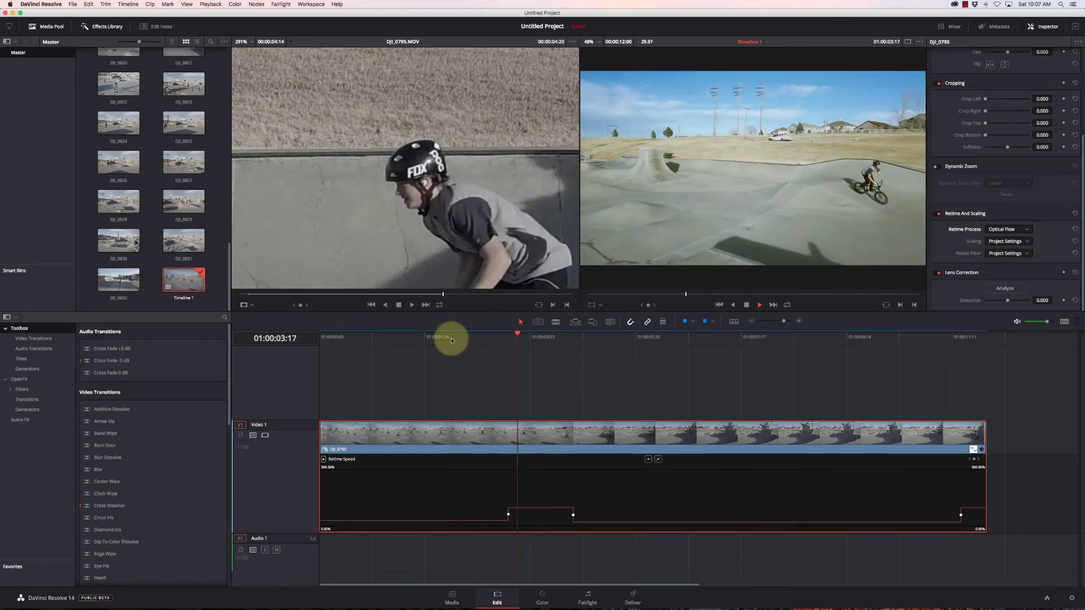
key(space)
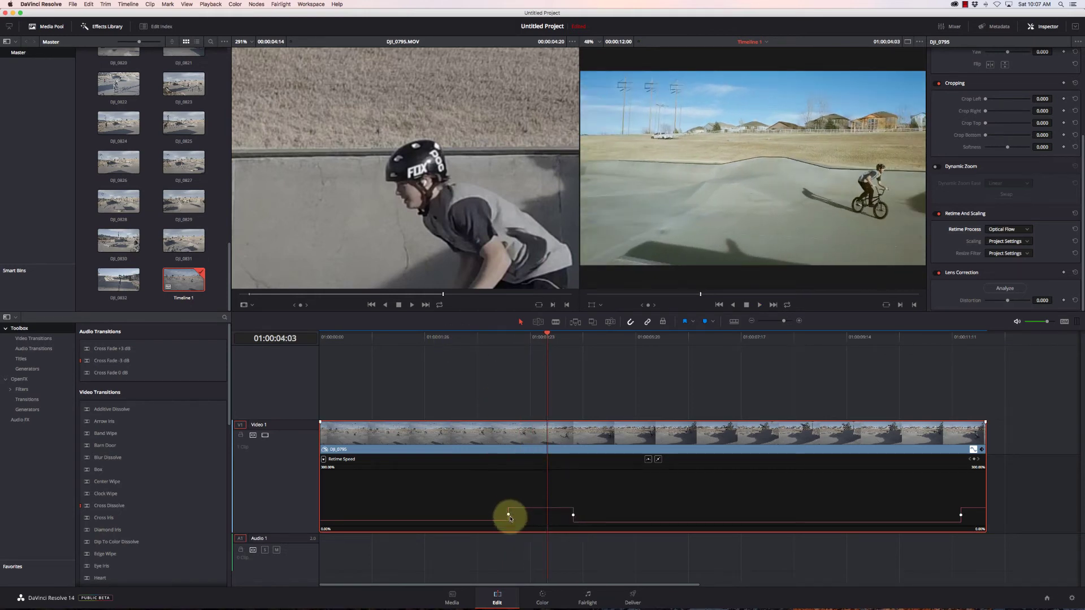
Step: Make the first, second and end speed keyframes bezier curves
scroll(508, 515, right, 1)
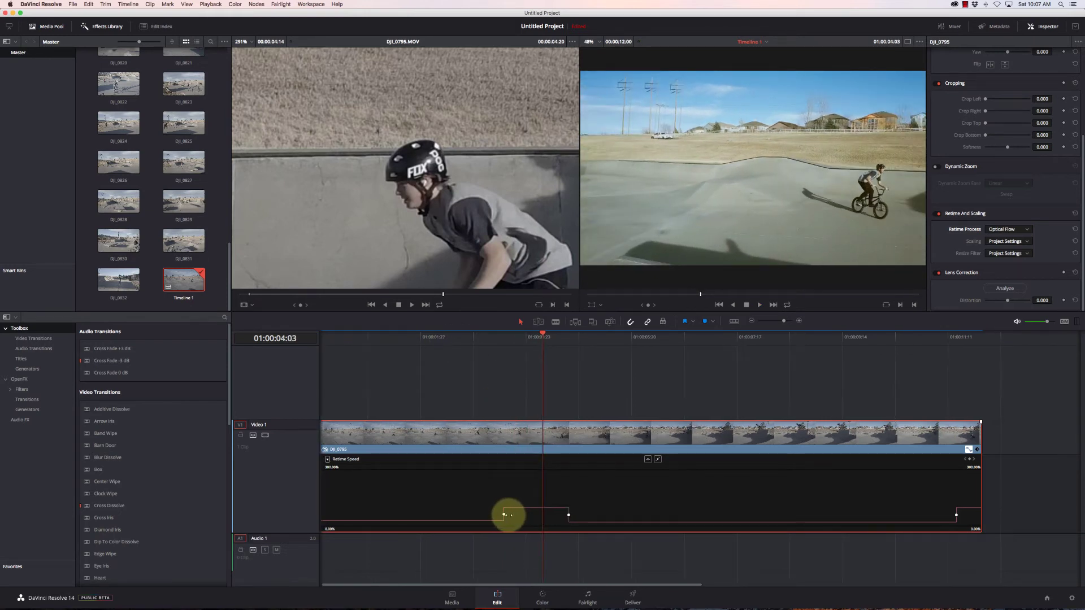
scroll(506, 515, right, 1)
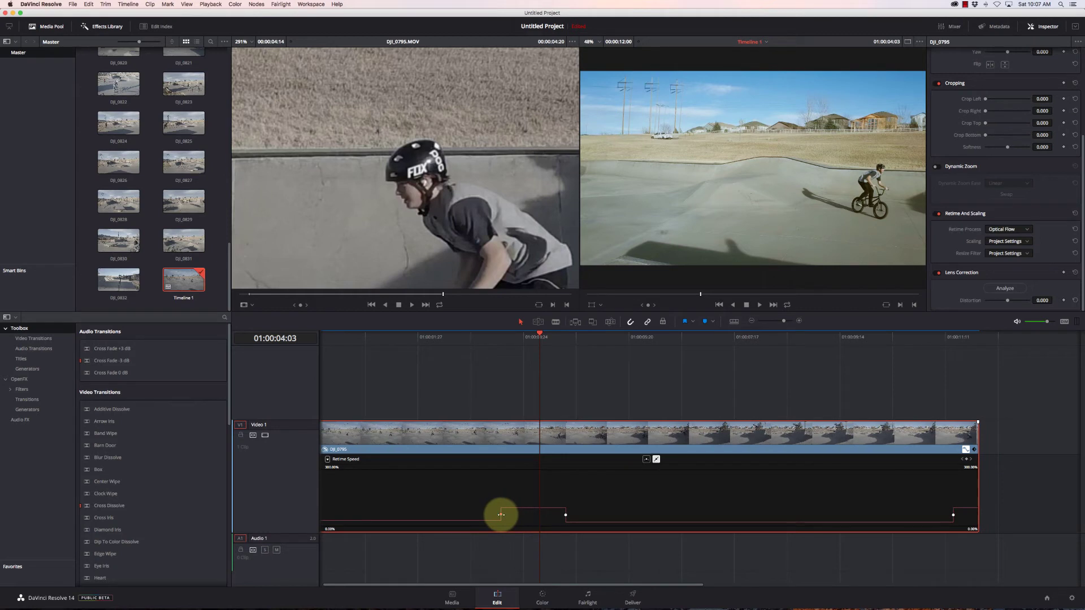
scroll(501, 515, left, 2)
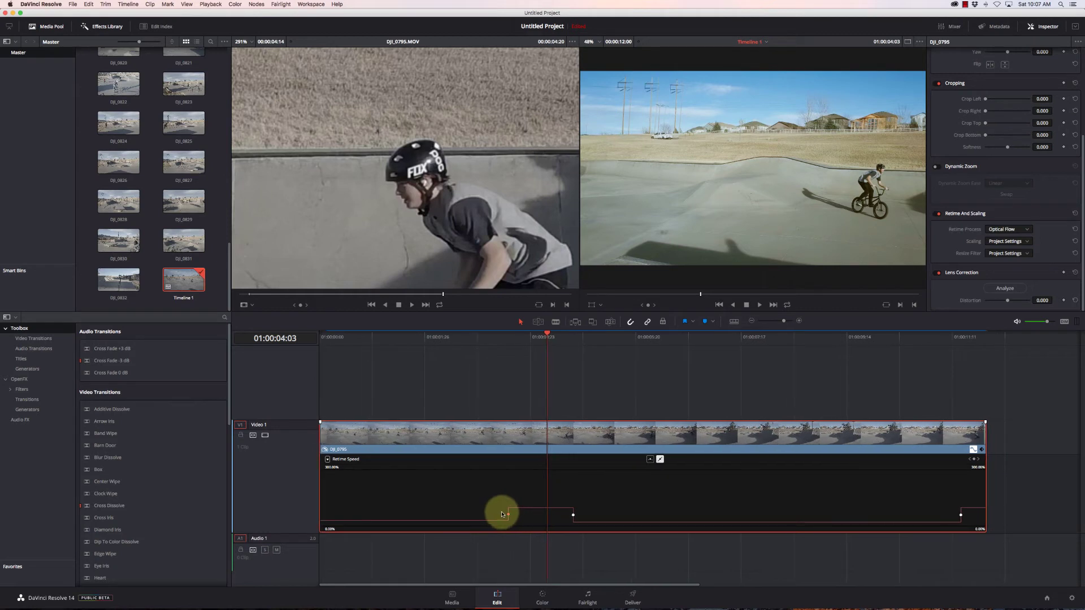
click(650, 460)
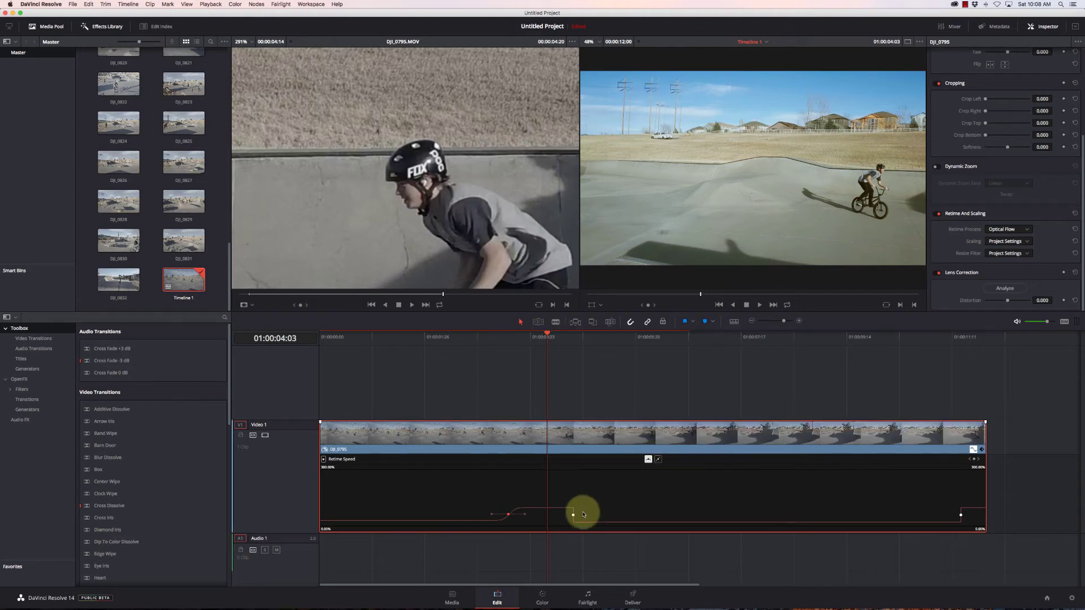
click(573, 515)
click(648, 459)
click(961, 514)
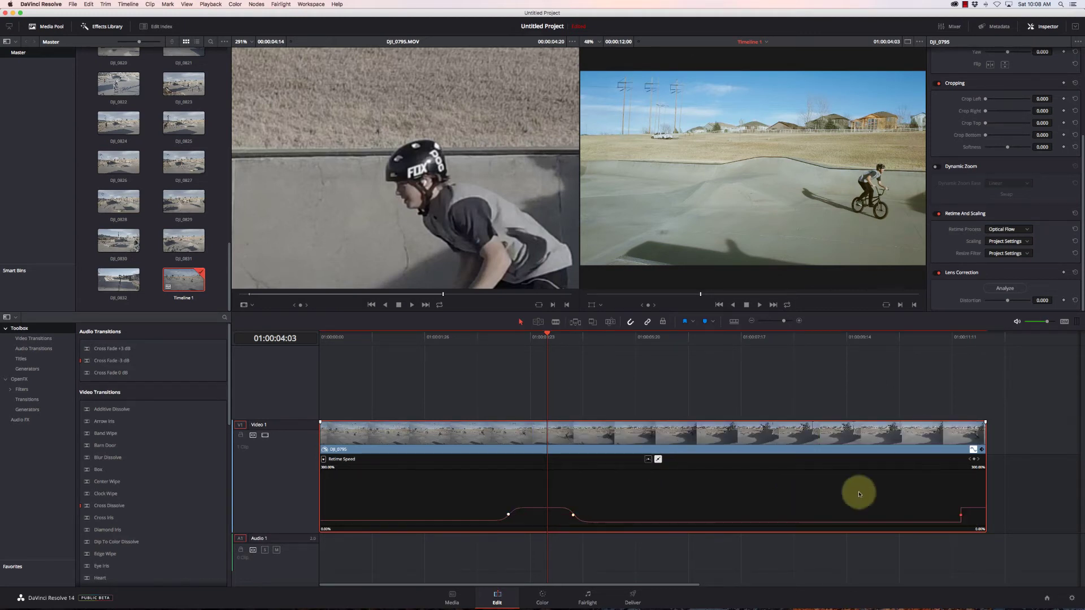
click(649, 459)
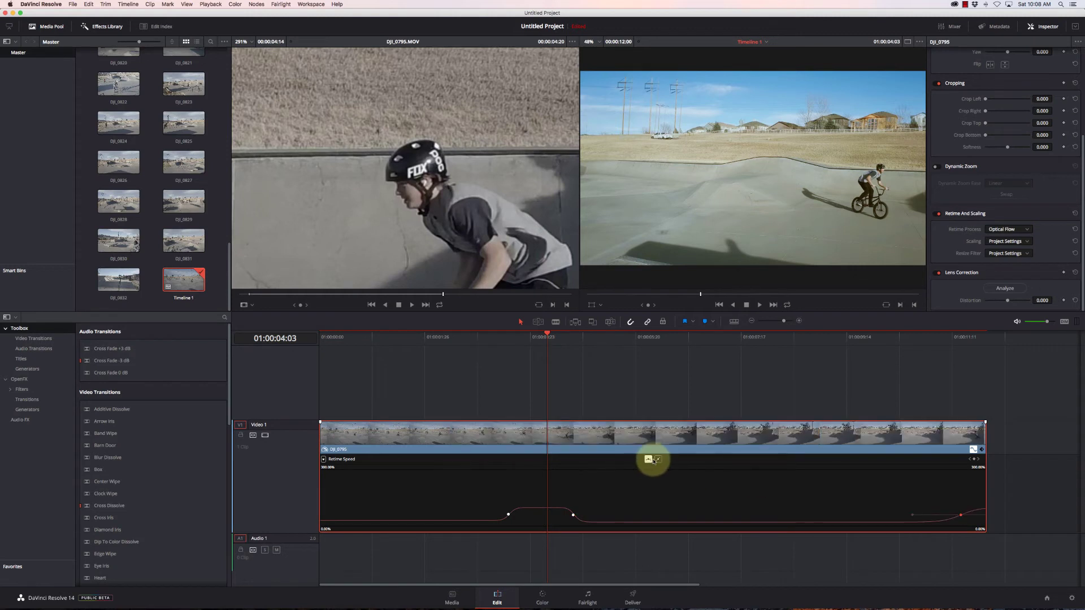
Step: Play DJI_0795 from 01:00:02:16 through to the end at 01:00:12:00
click(461, 337)
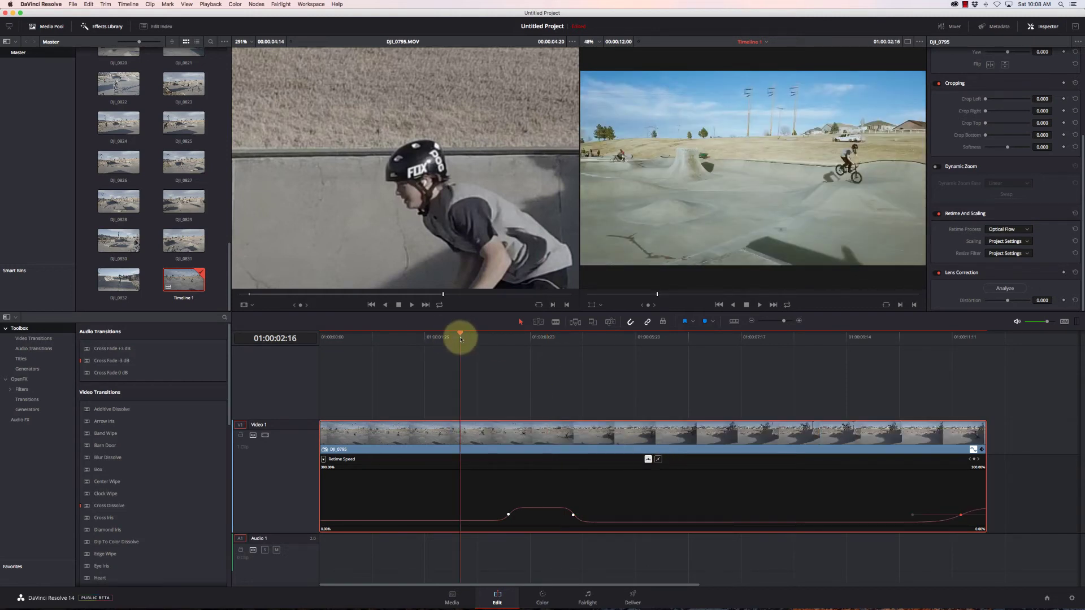
click(1077, 26)
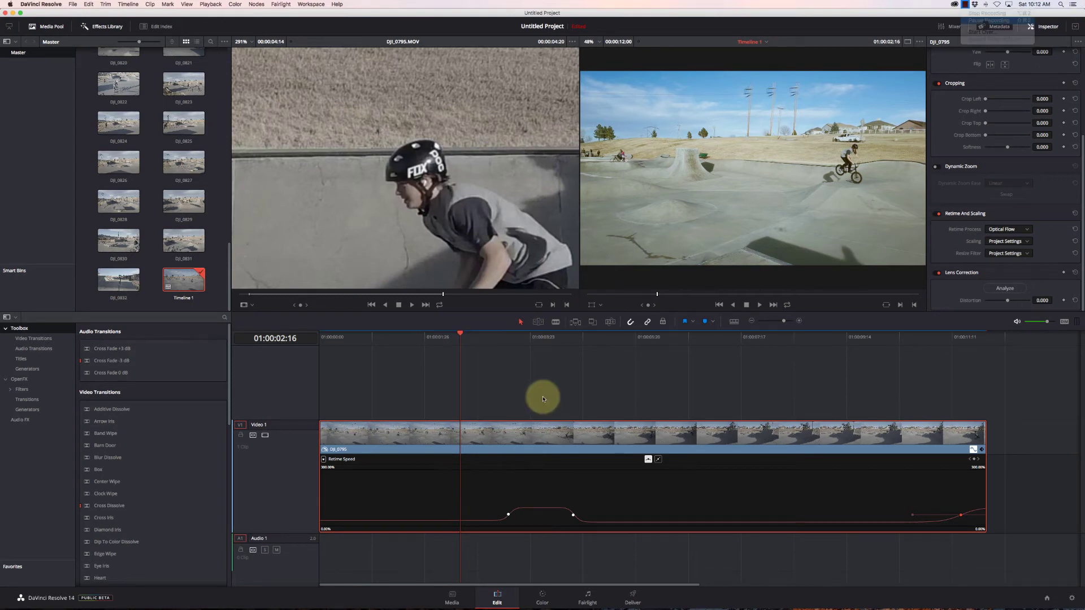
key(space)
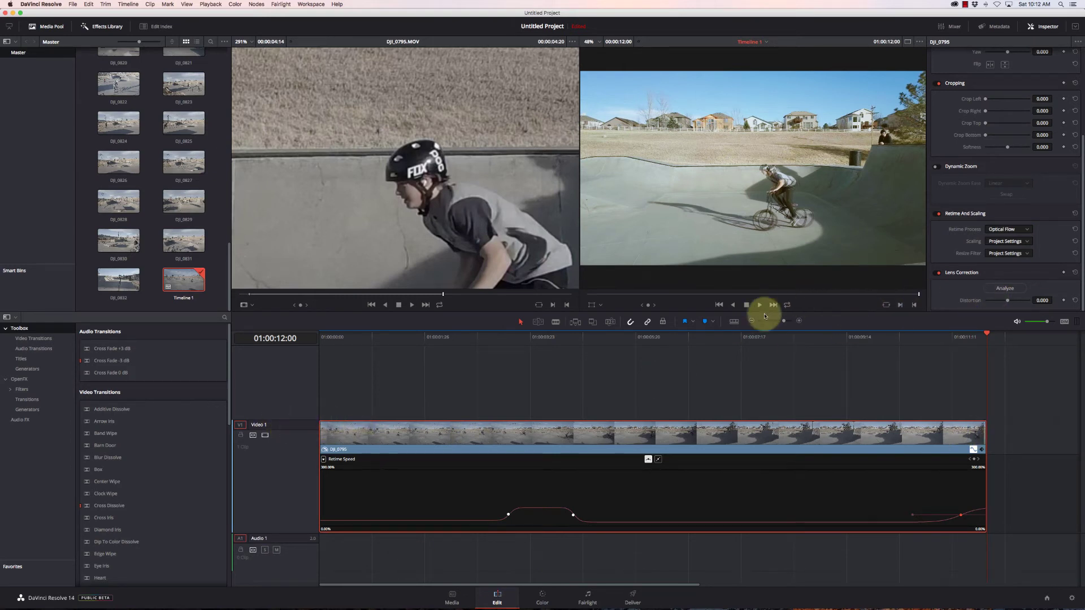
Step: Show the Metadata panel and preview clips DJI_0831, DJI_0830, DJI_0829, DJI_0826 and DJI_0825
click(188, 243)
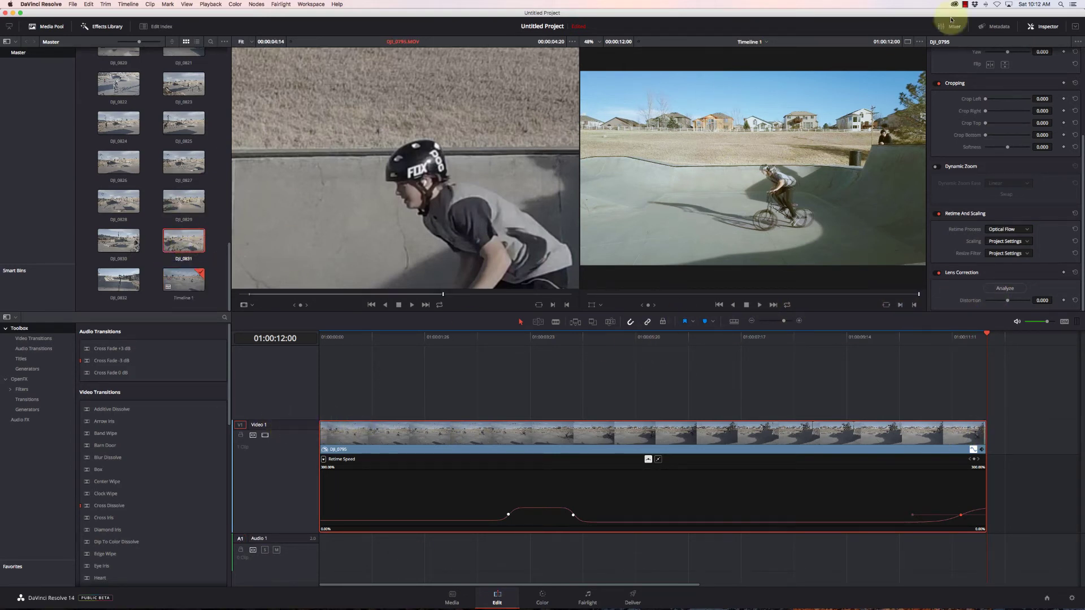
click(996, 27)
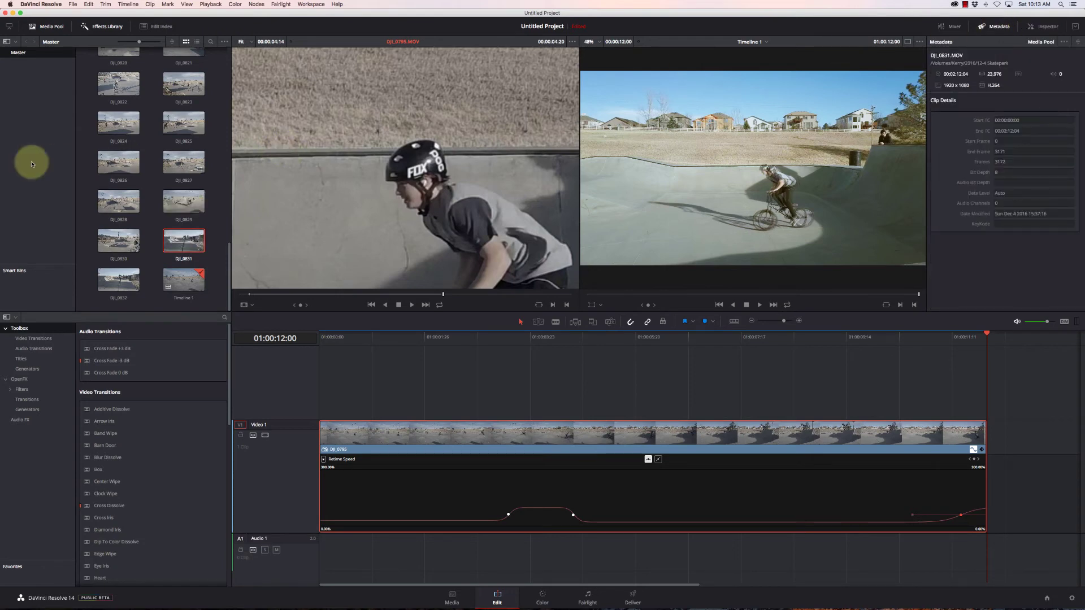
click(121, 237)
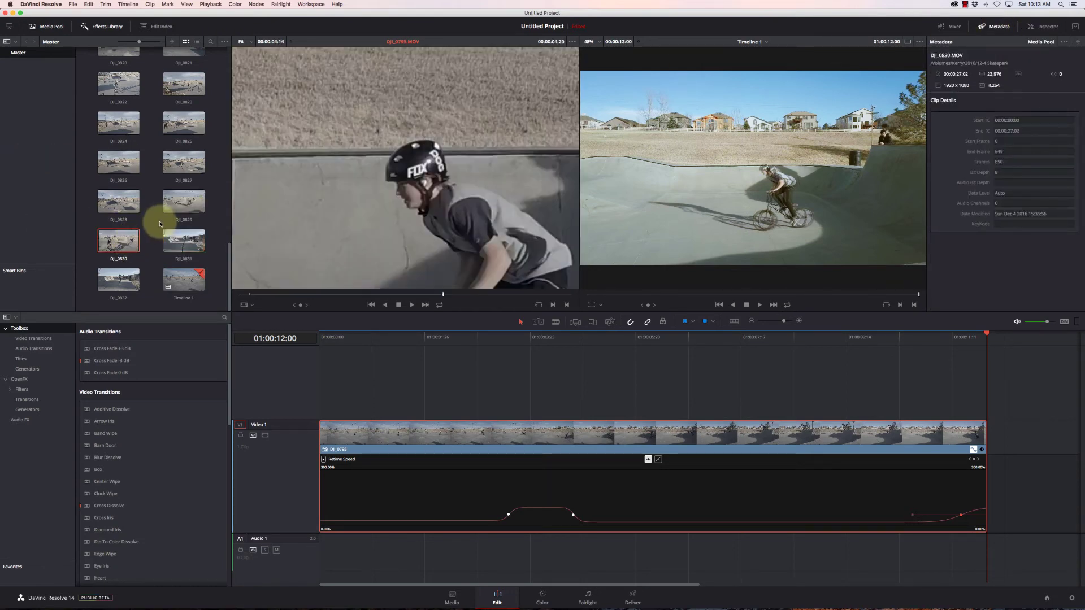
click(177, 204)
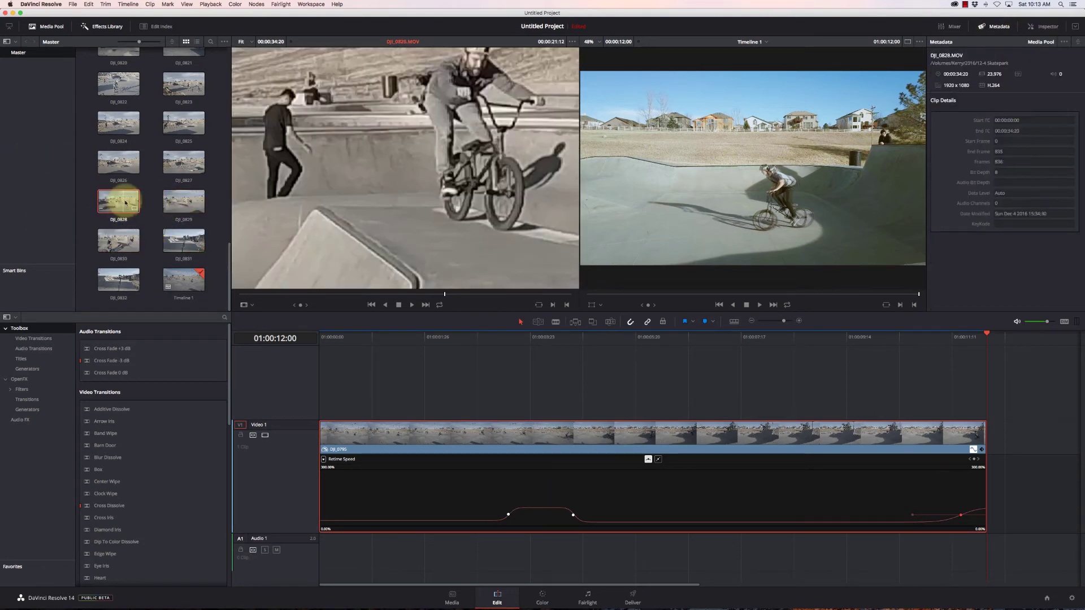
click(119, 164)
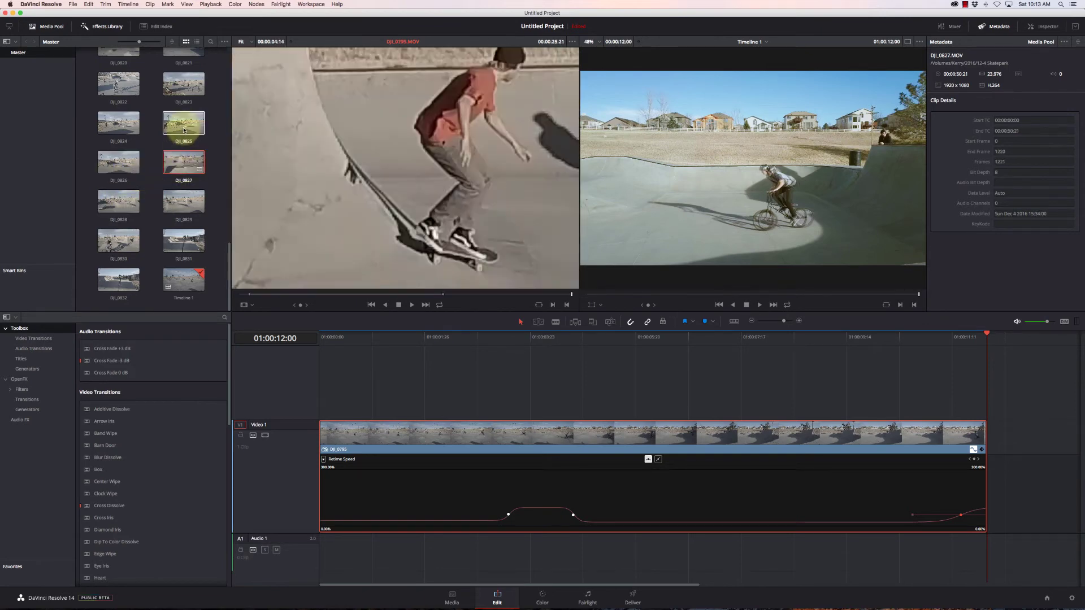
click(182, 125)
Step: Move past DJI_0824 to load DJI_0818 and play it in the source viewer
click(122, 128)
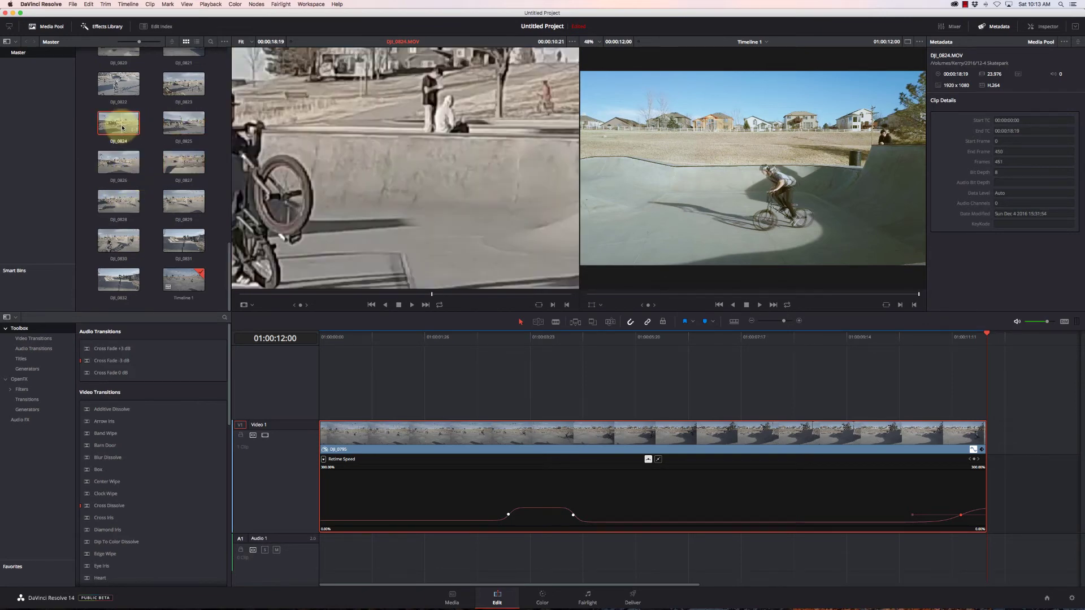
scroll(122, 119, up, 3)
click(116, 104)
key(space)
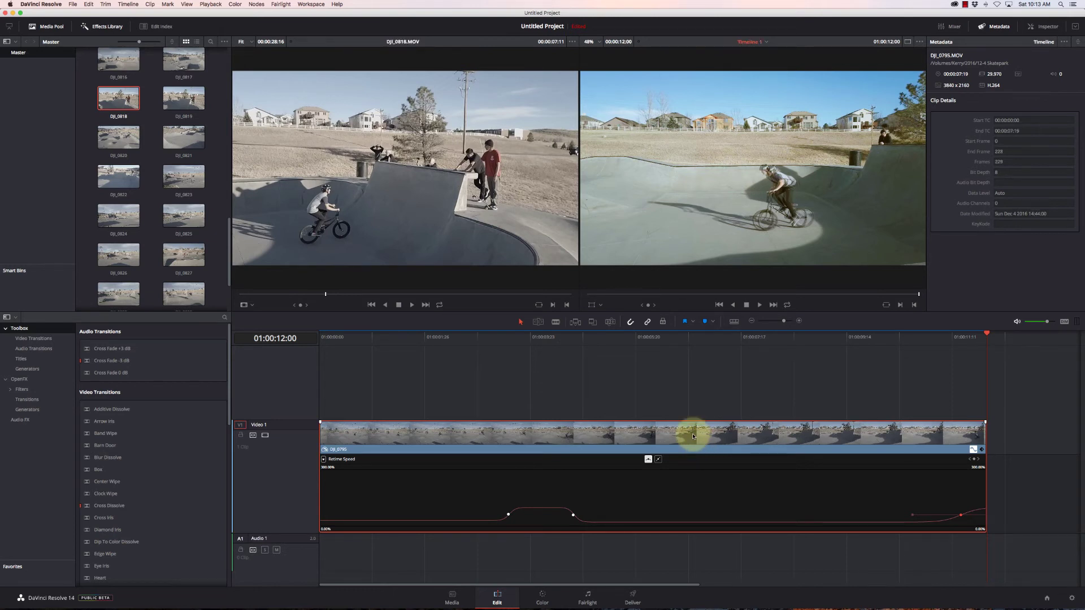
Step: Delete the old clip from the timeline and preview DJI_0818 in the source viewer
key(Delete)
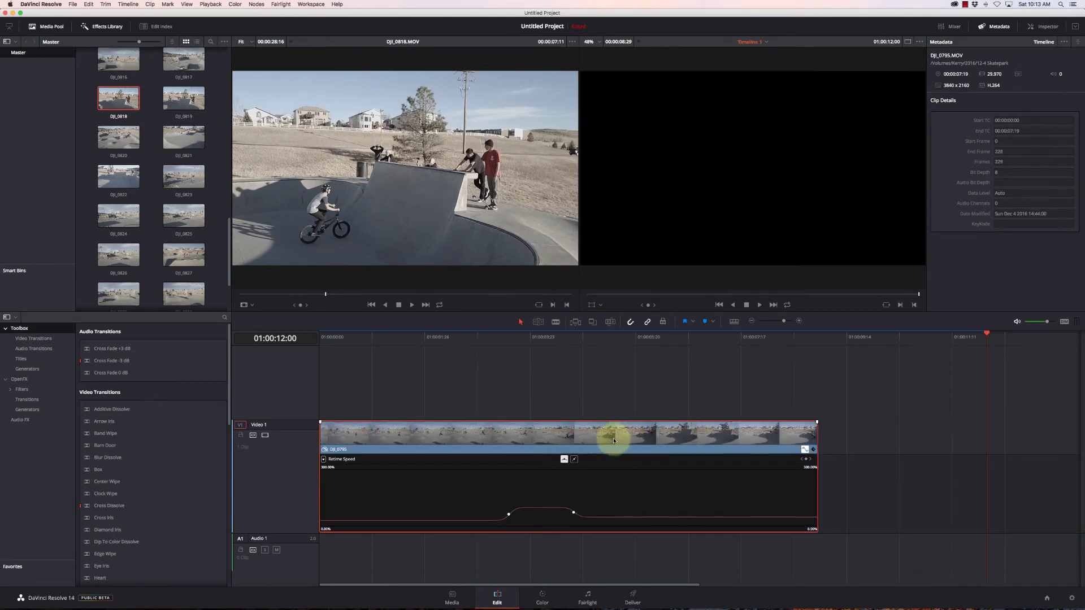
key(Delete)
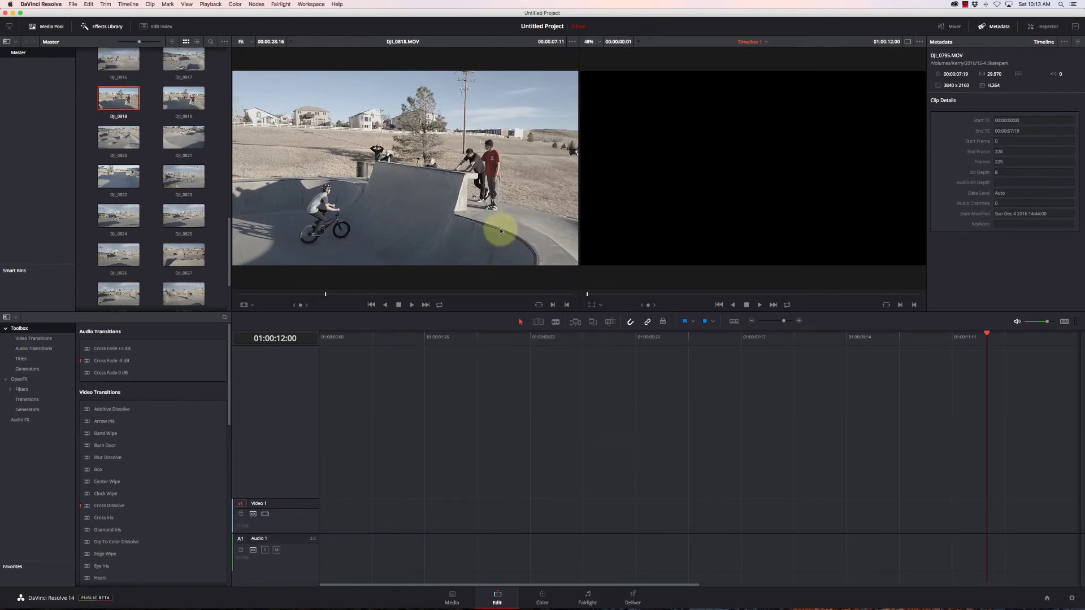
click(262, 293)
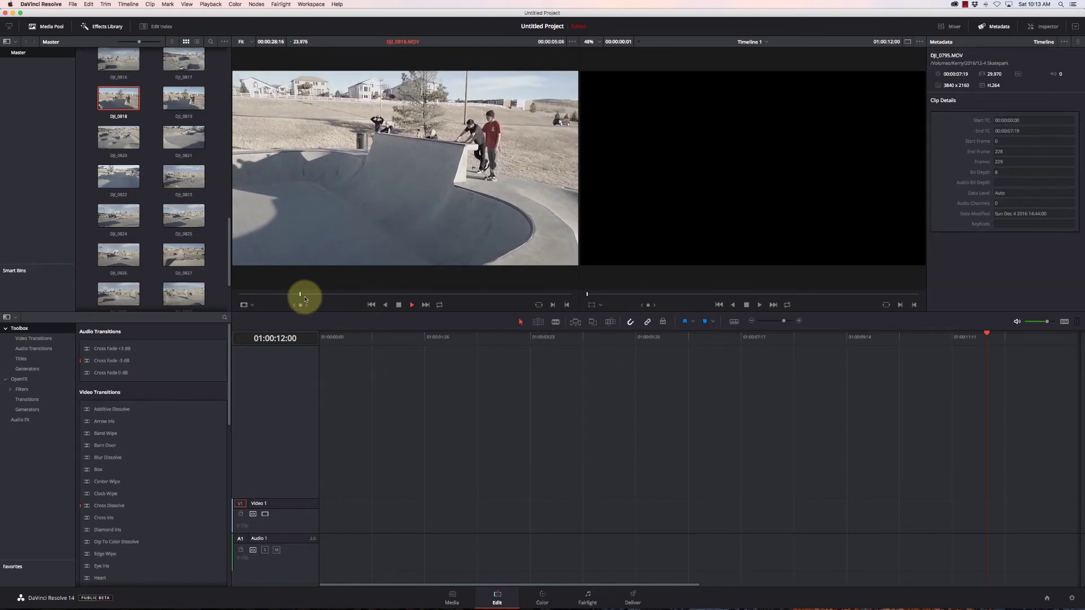
key(space)
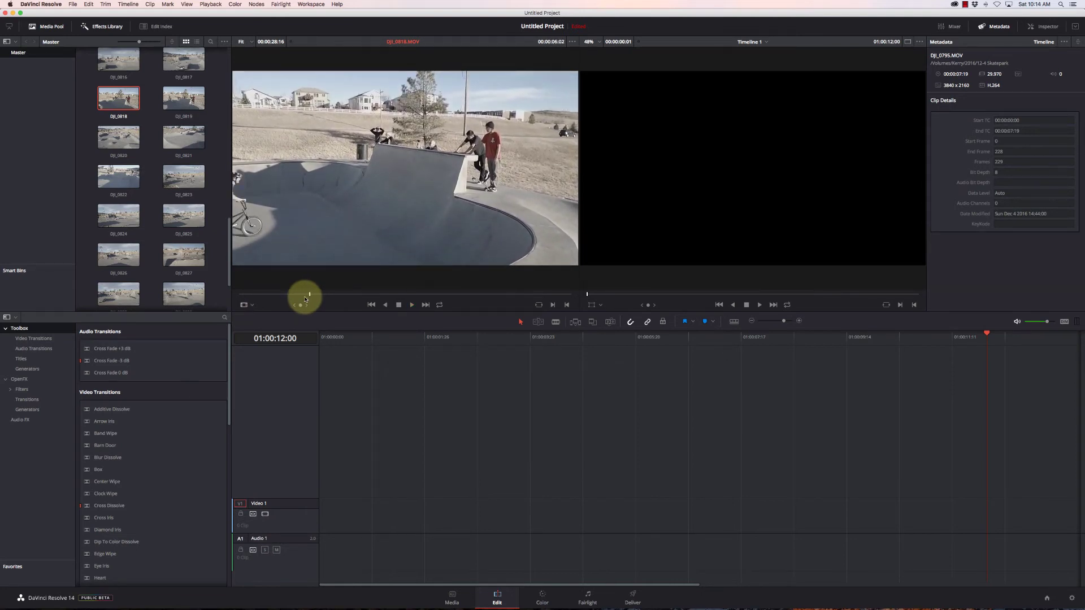
Step: Scrub DJI_0818 to the wanted footage and place it on Video 1
click(305, 295)
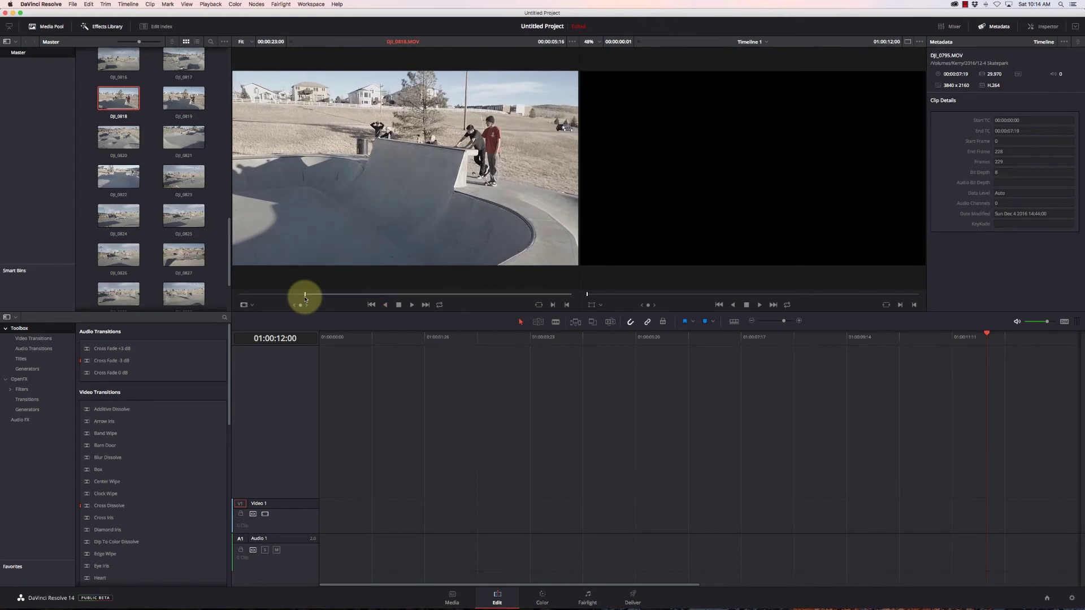
drag(305, 295, 437, 295)
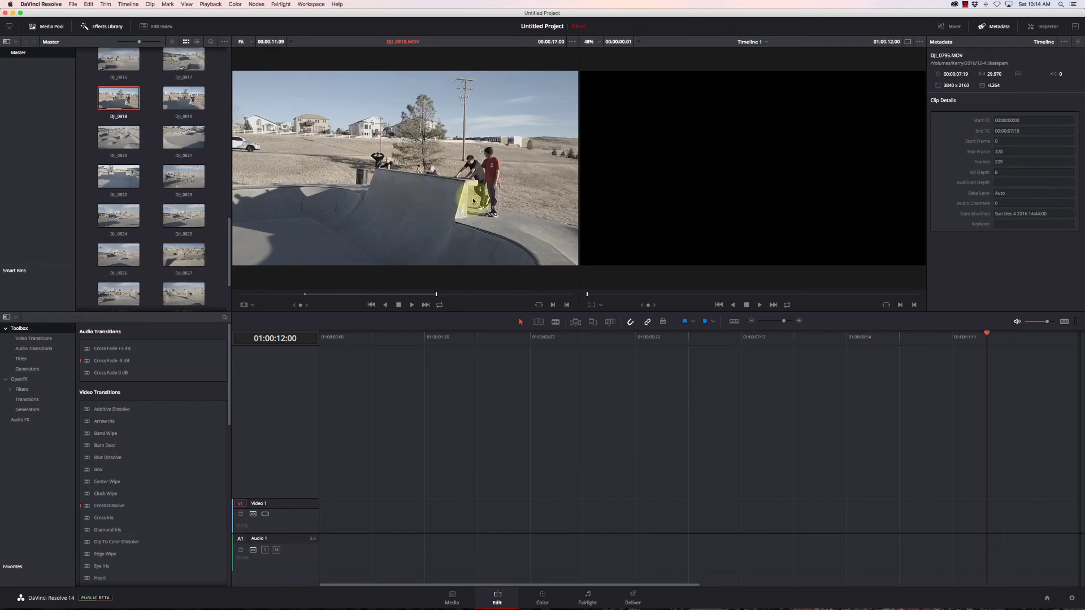
drag(457, 199, 315, 514)
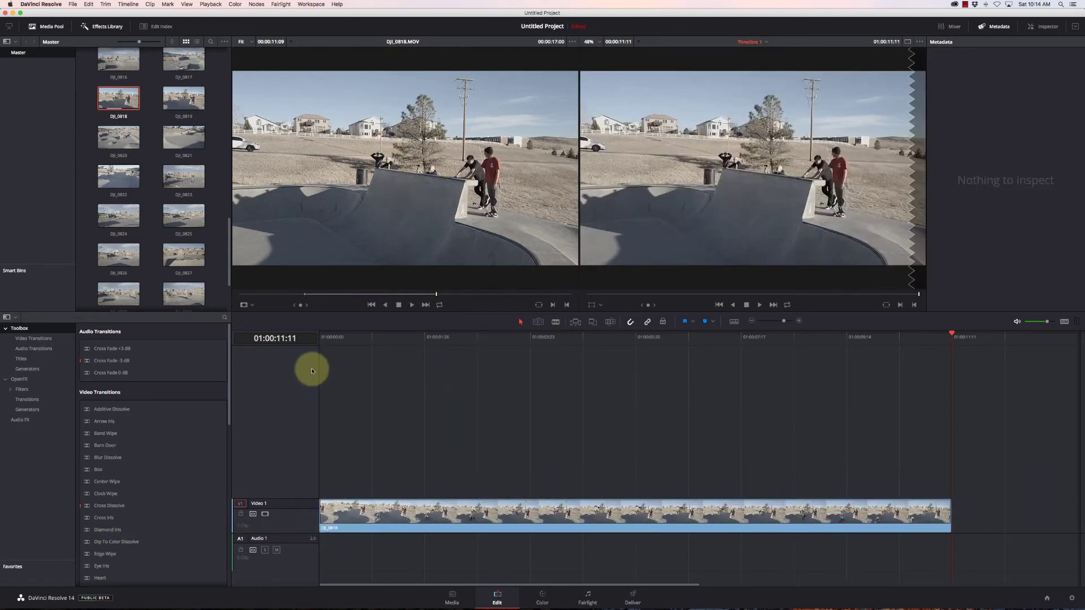
click(323, 339)
key(space)
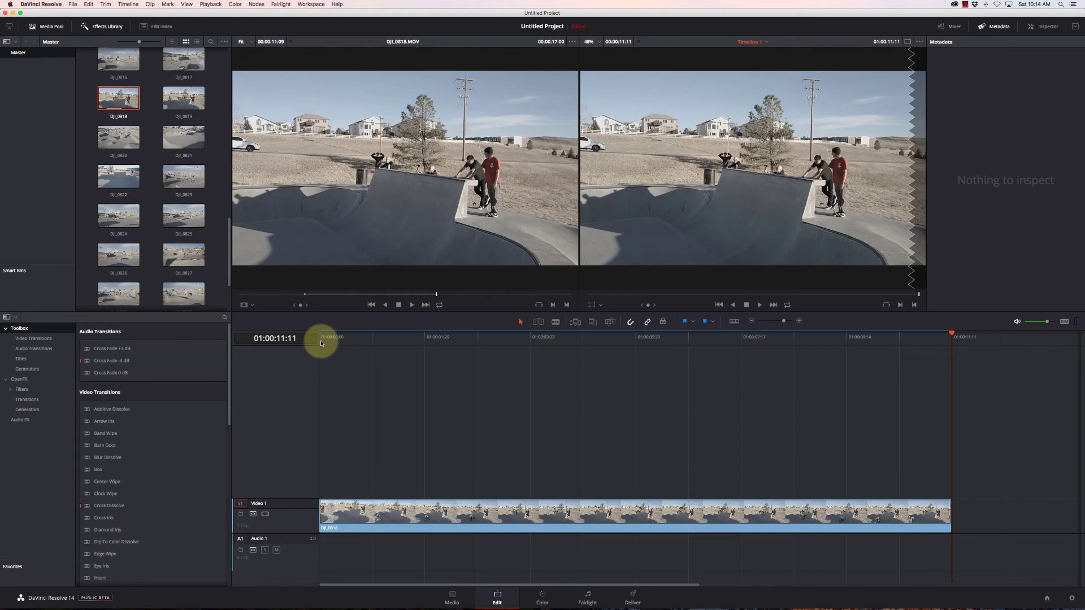
Step: Show DJI_0818's Retime Speed curve at 100.00% and park the playhead near the start
right_click(419, 512)
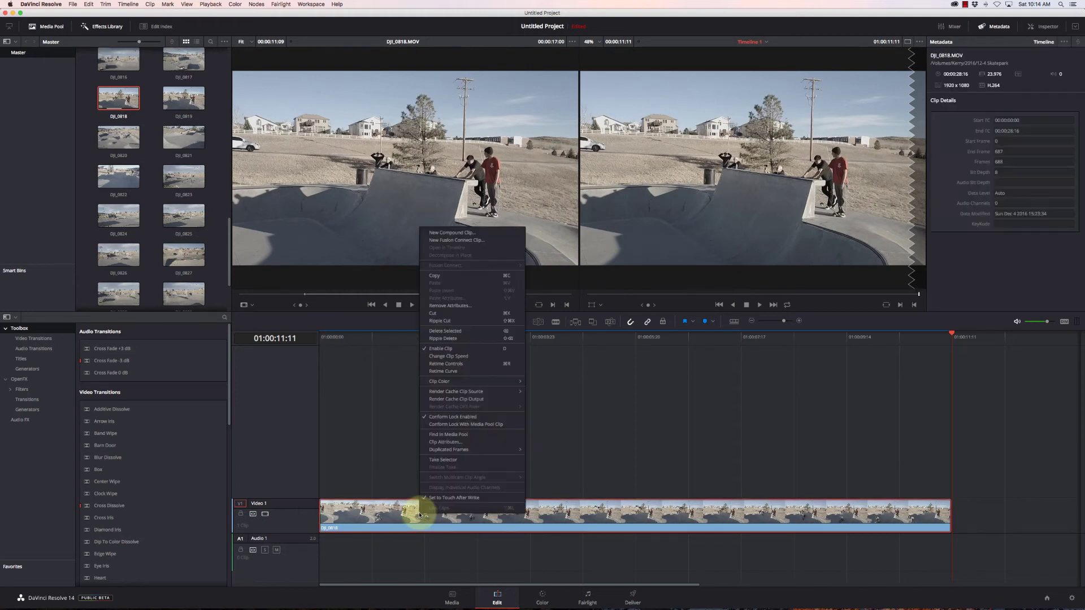
click(443, 371)
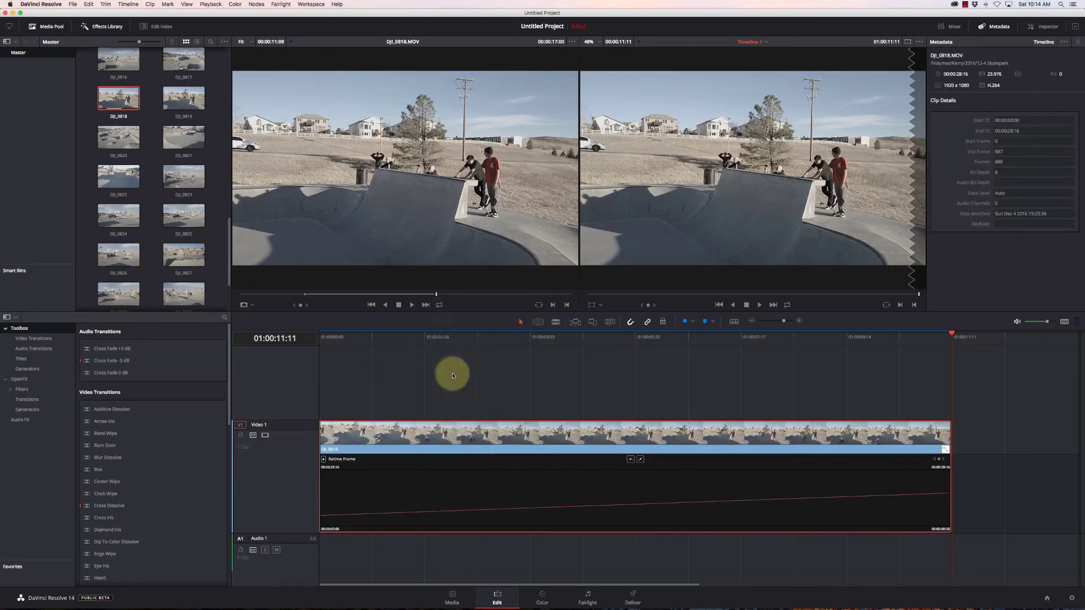
click(323, 461)
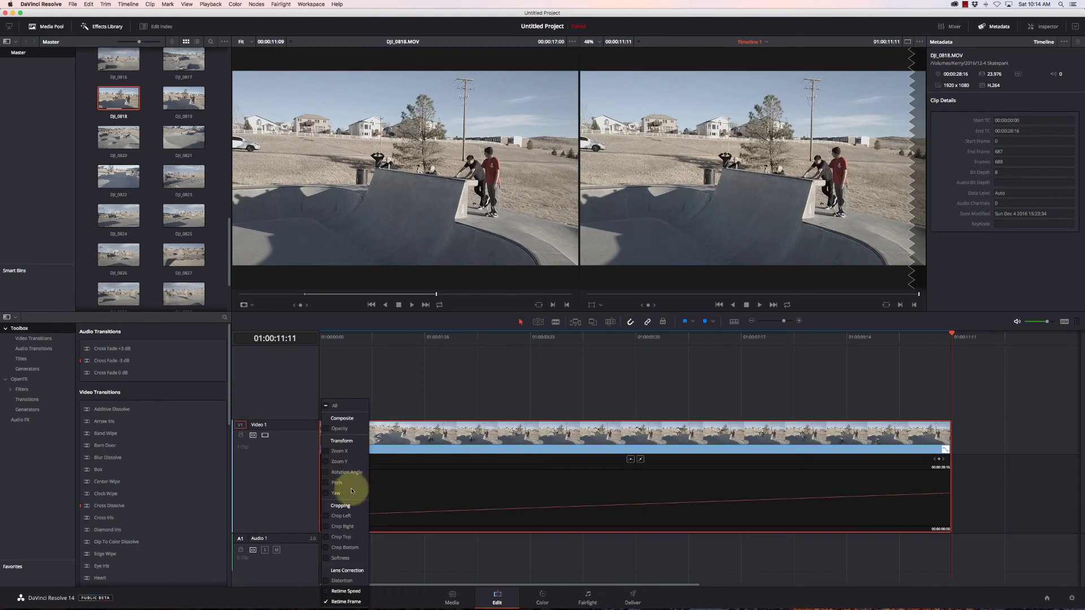
click(327, 592)
click(405, 392)
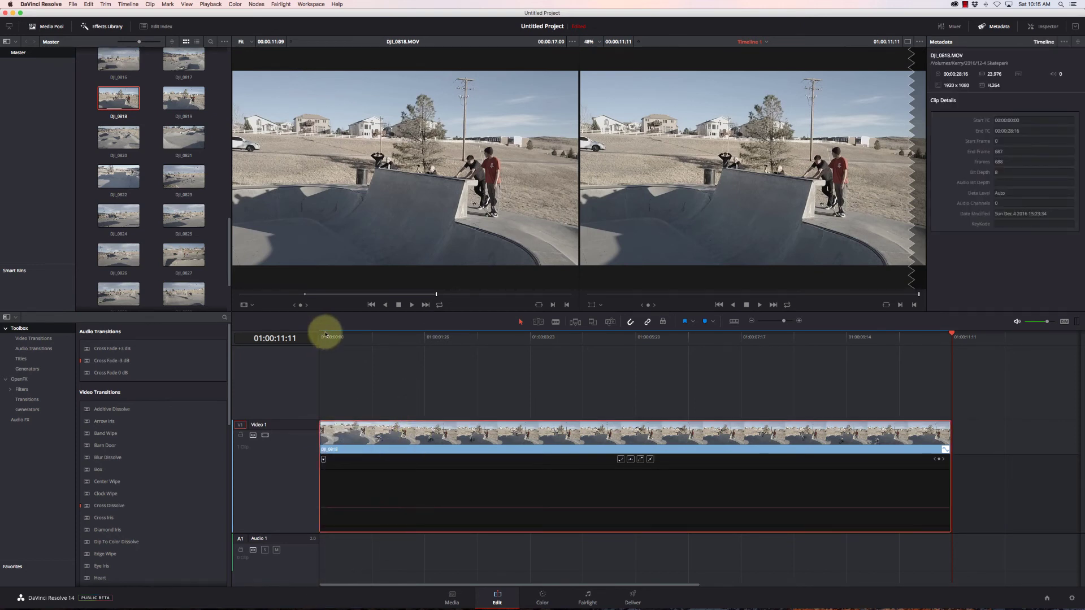
drag(331, 340, 439, 337)
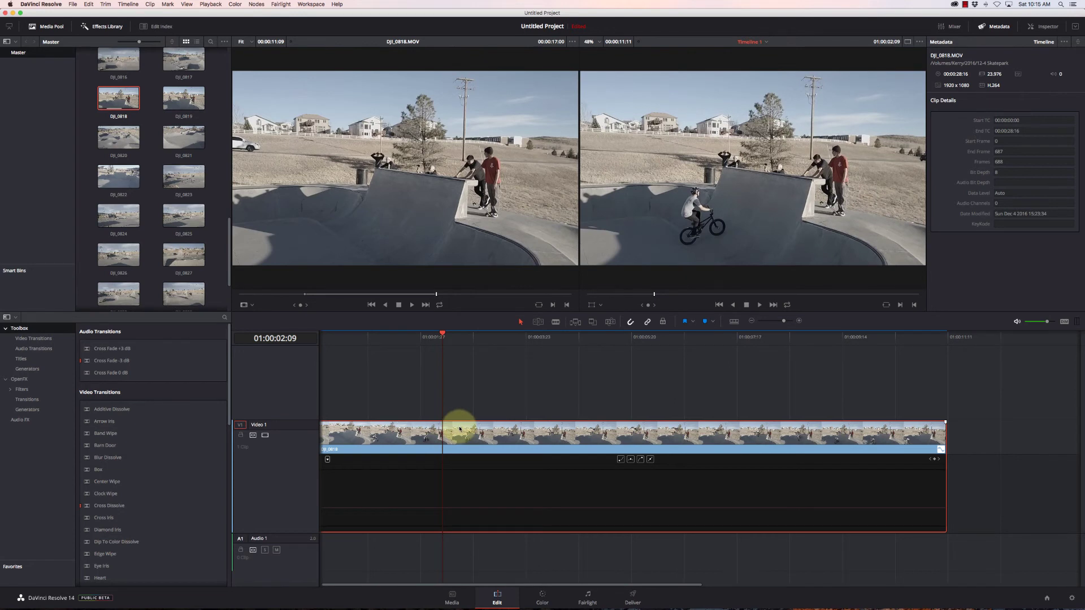
Step: Add speed keyframes, raise the closing section's speed, and play back the speed change
click(449, 510)
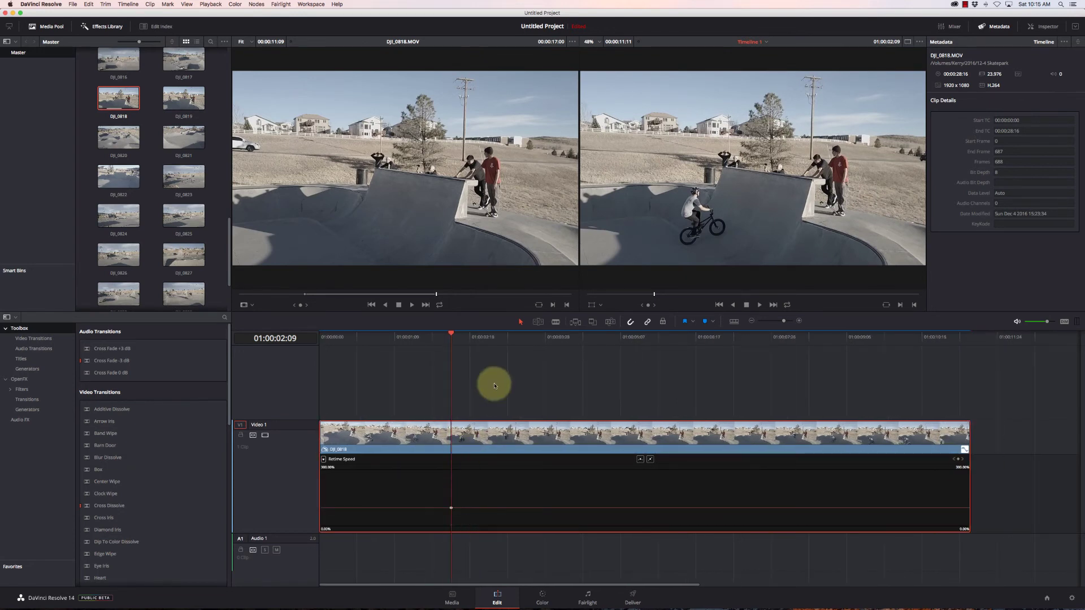
drag(452, 334, 806, 373)
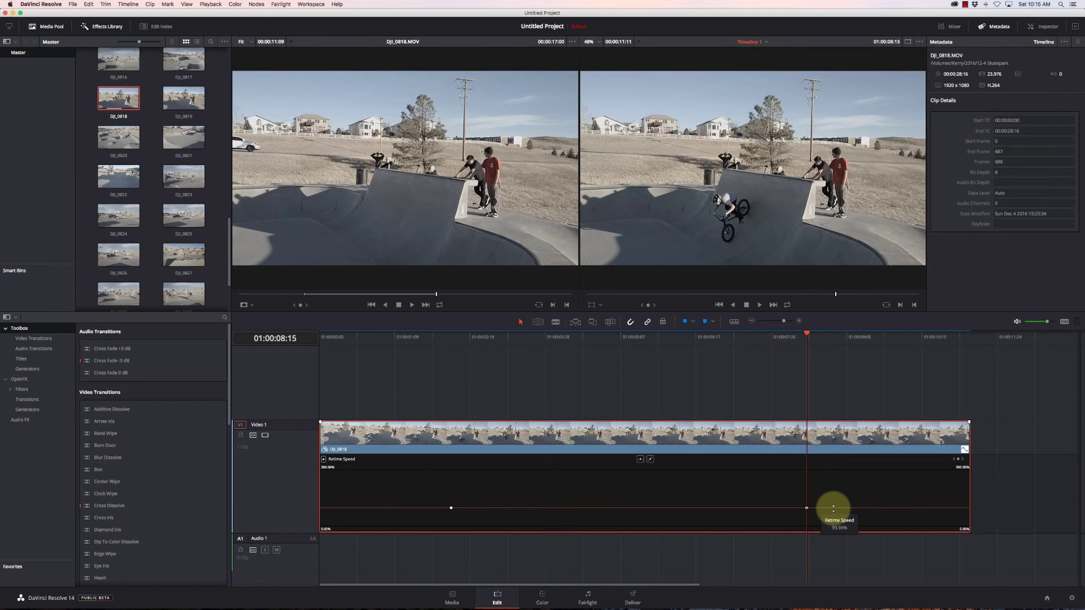
drag(833, 508, 842, 324)
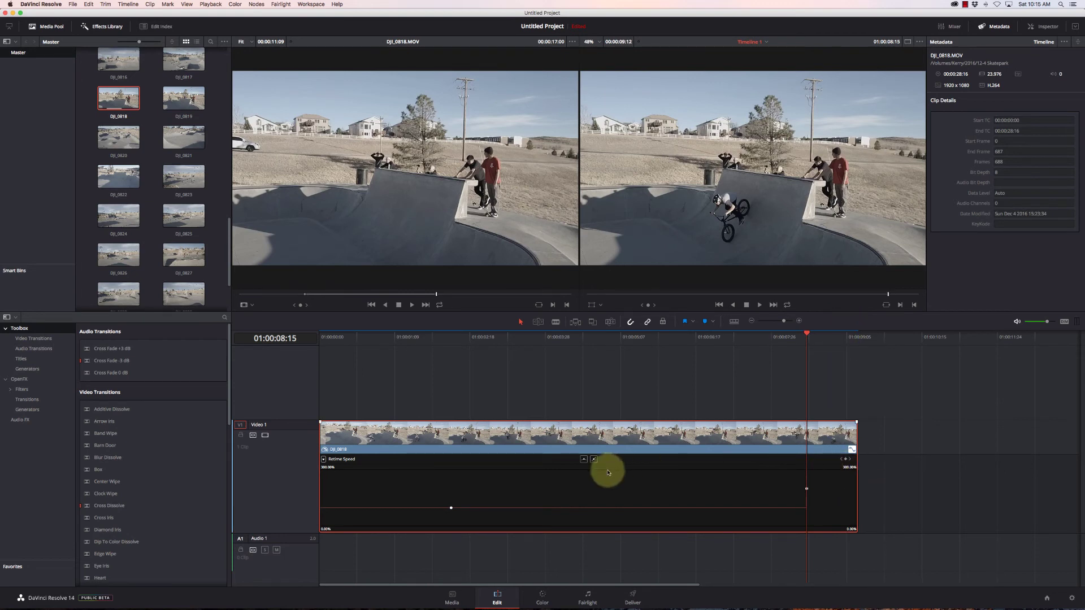
drag(328, 468, 354, 468)
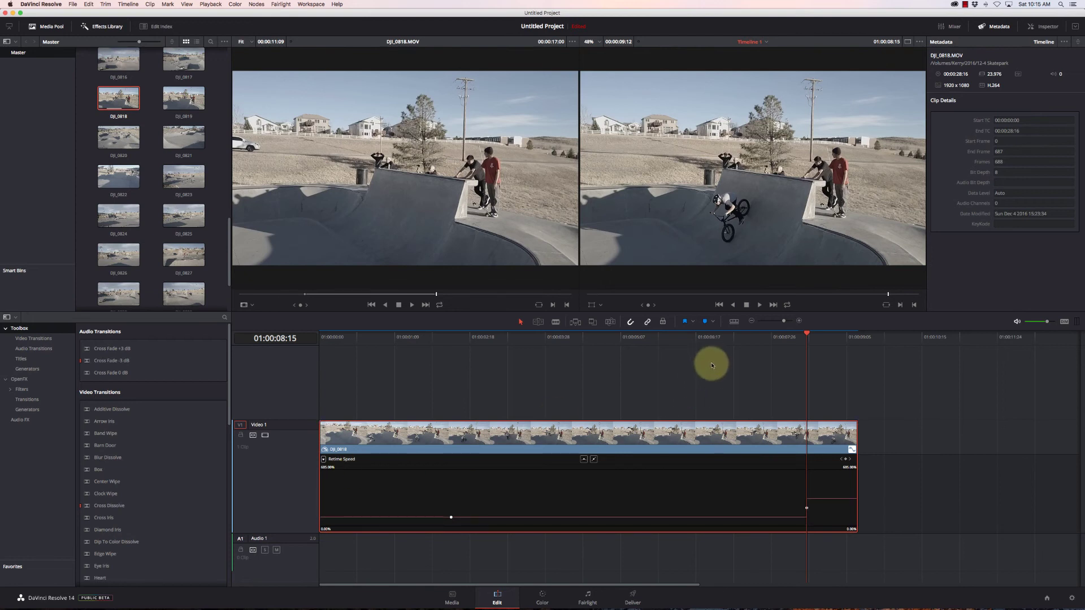
click(780, 343)
click(729, 347)
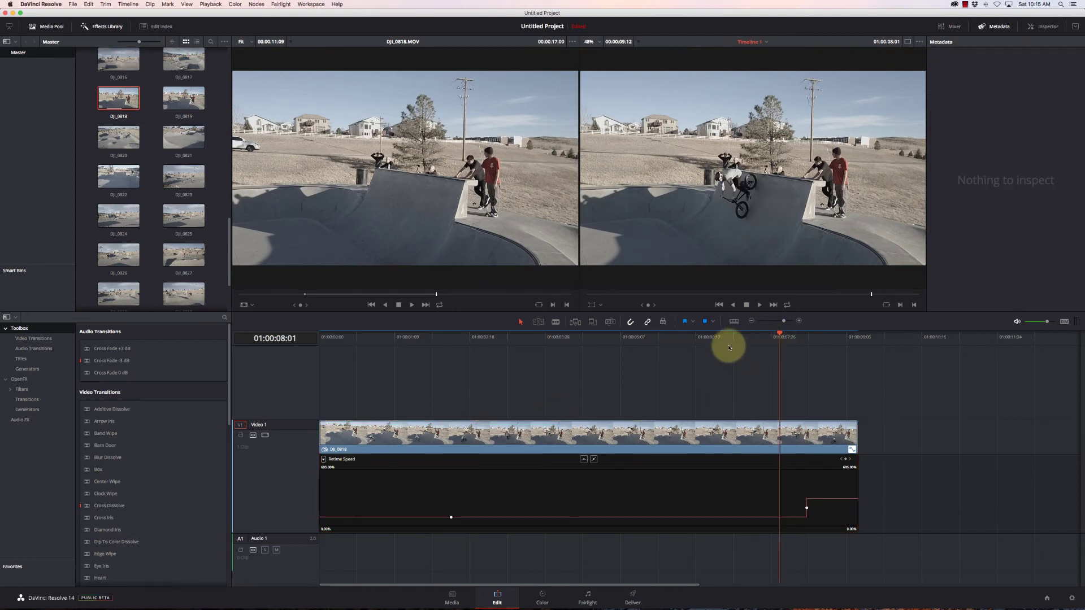
click(733, 344)
key(space)
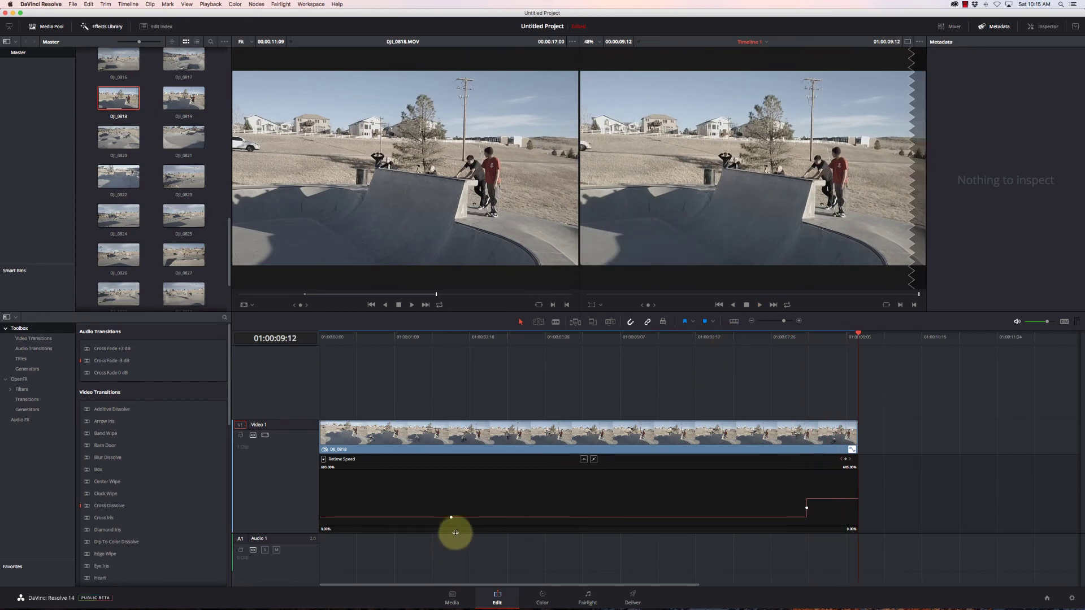
Step: Speed up the opening section and play the retimed clip from the start
drag(433, 524, 328, 431)
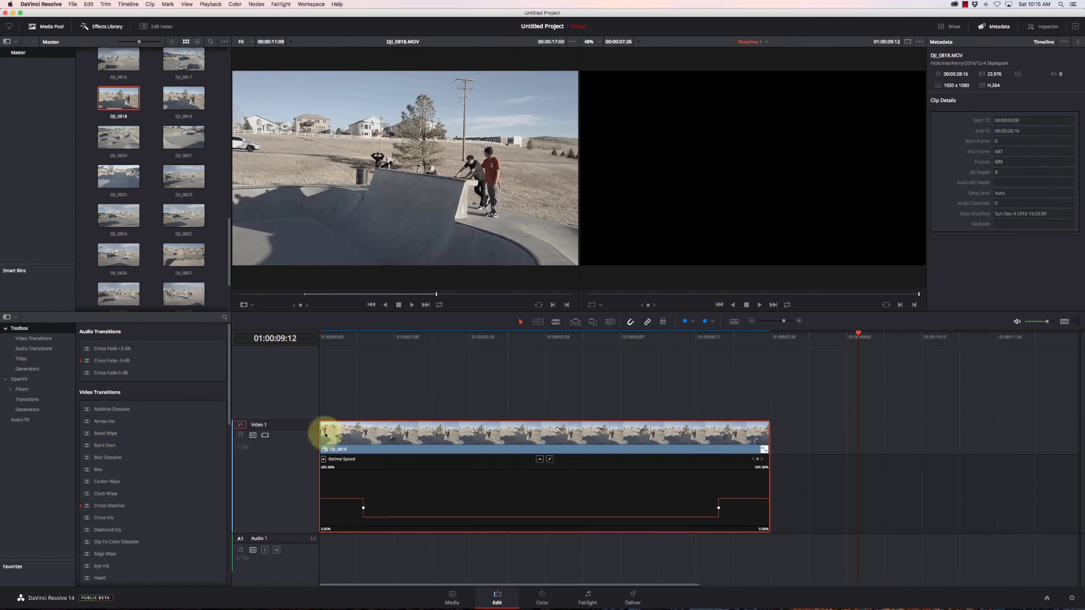
click(325, 339)
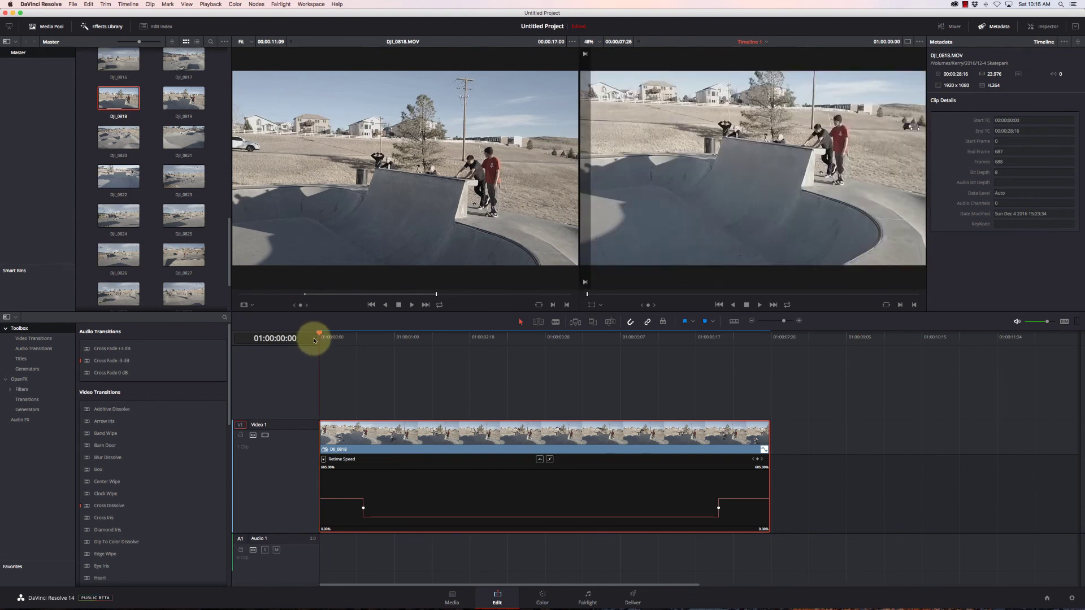
key(space)
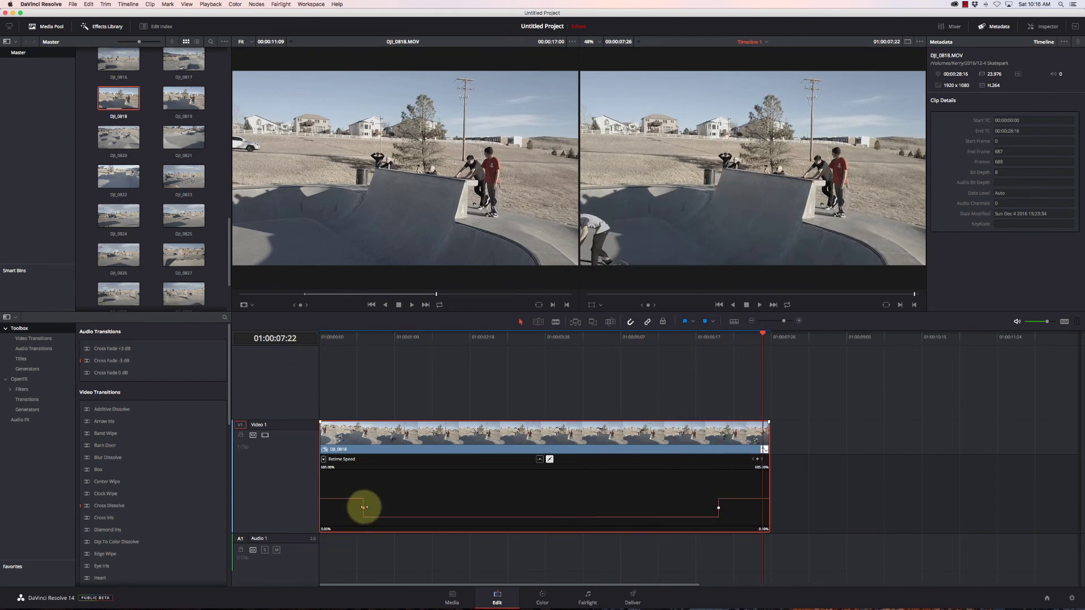
Step: Make the left and right speed keyframes bezier curves
click(540, 460)
click(719, 508)
click(540, 460)
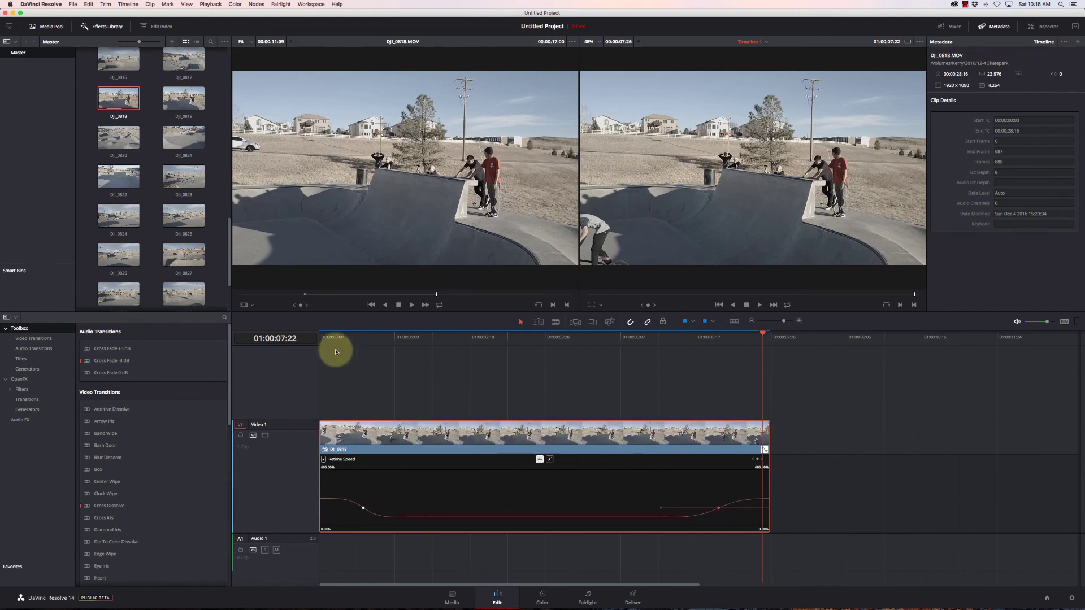
Step: Slow the middle section to about 75% and move the left keyframe later with gentler easing
drag(334, 342, 397, 353)
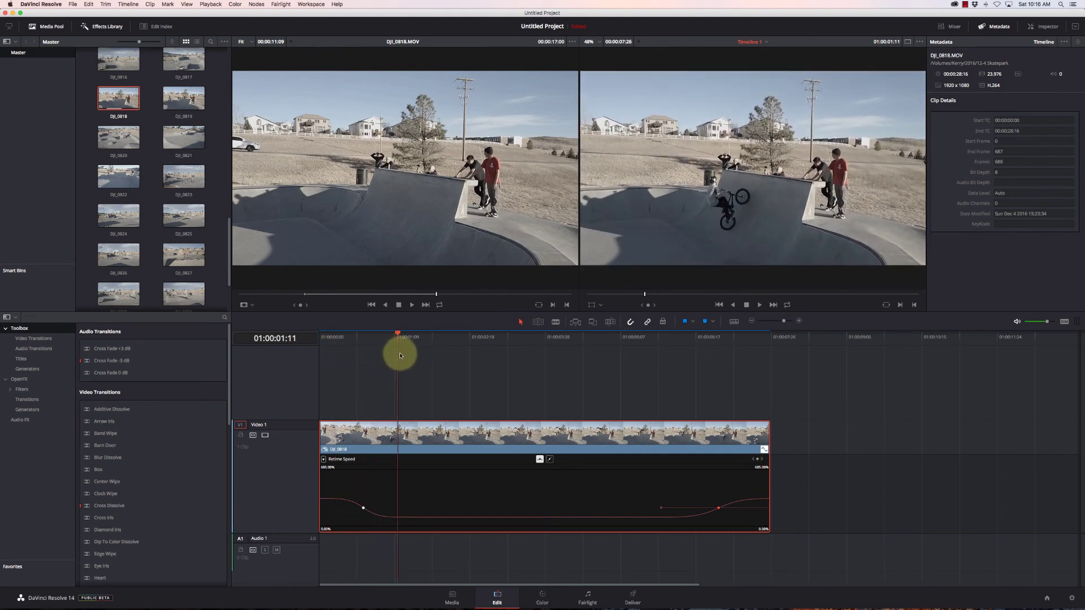
mouse_move(490, 519)
drag(491, 519, 474, 530)
click(365, 510)
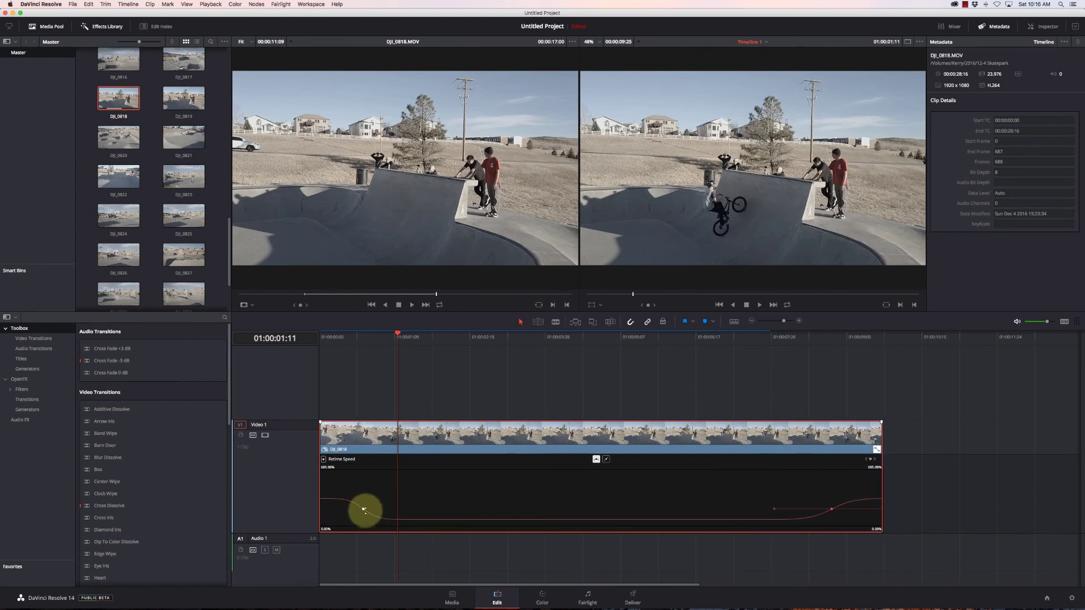
drag(364, 510, 405, 513)
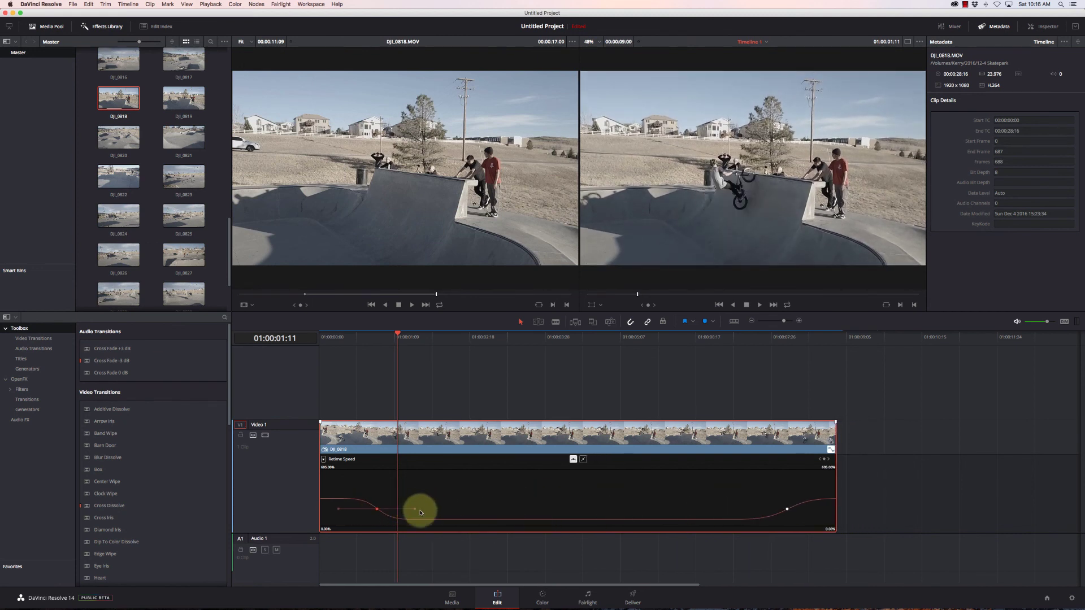
mouse_move(415, 510)
mouse_down()
mouse_move(450, 511)
mouse_move(375, 506)
mouse_move(413, 511)
mouse_up()
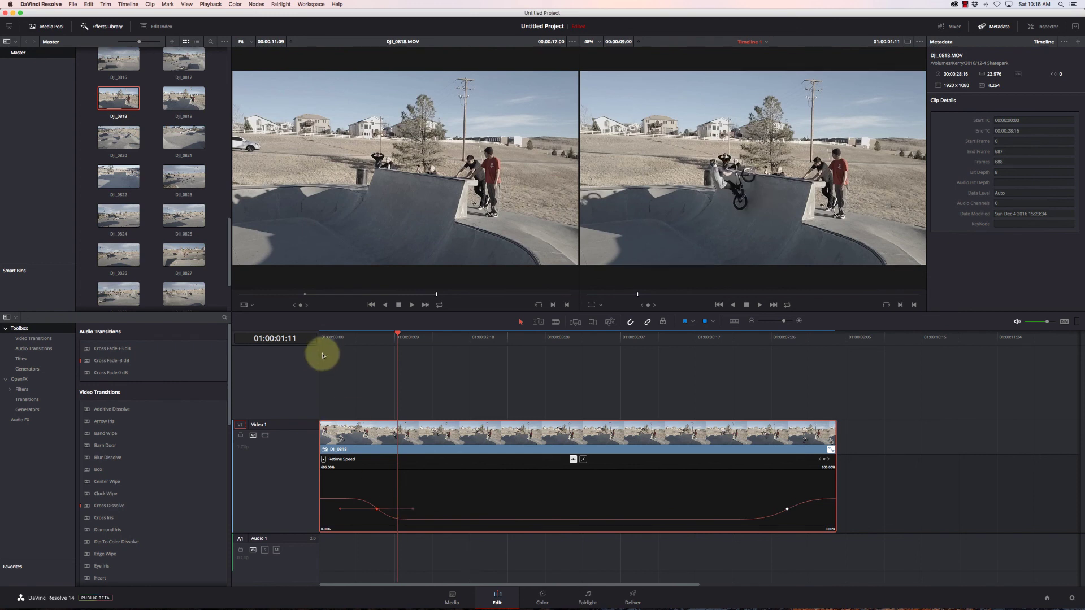
drag(327, 338, 310, 339)
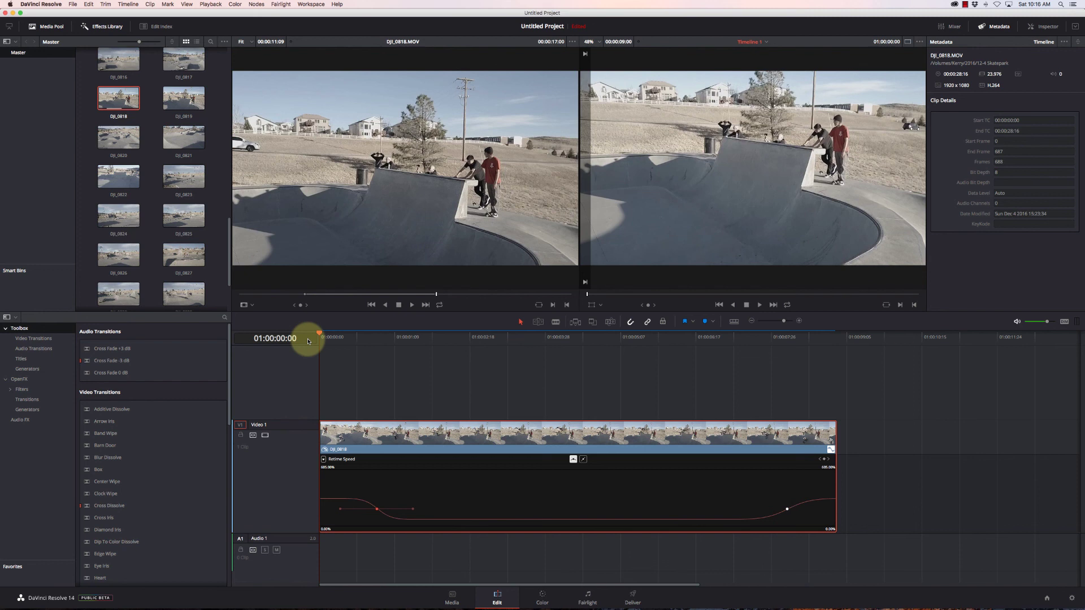
key(space)
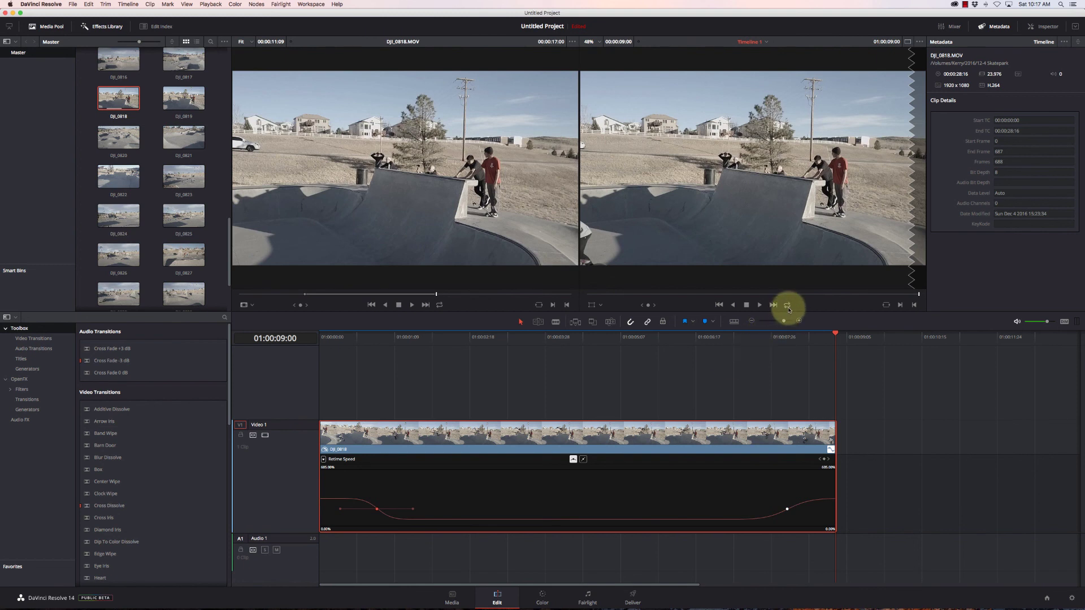
click(761, 305)
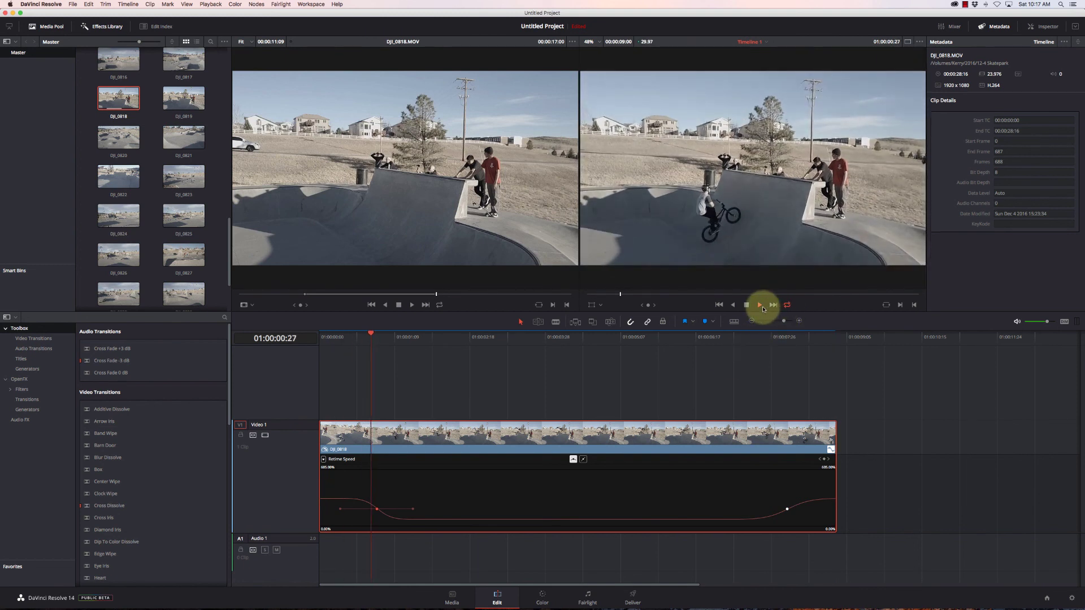